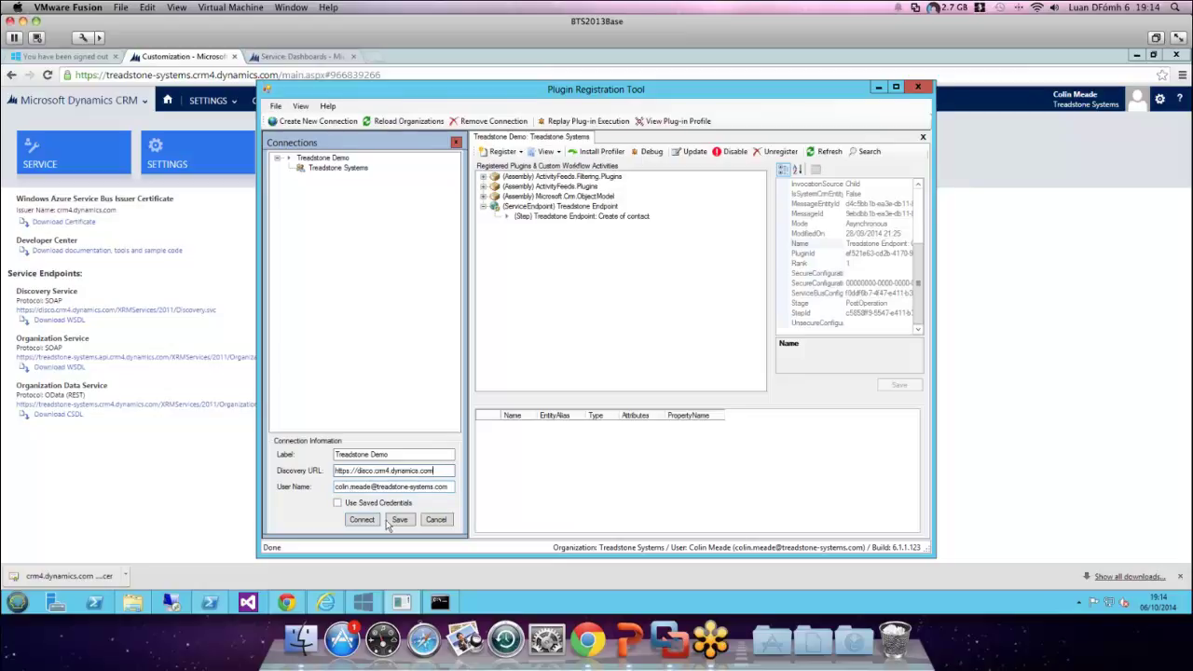
Connect to the Treadstone Demo discovery service and to its Treadstone Systems organization using the retrieved CrmService URL.
left_click(362, 520)
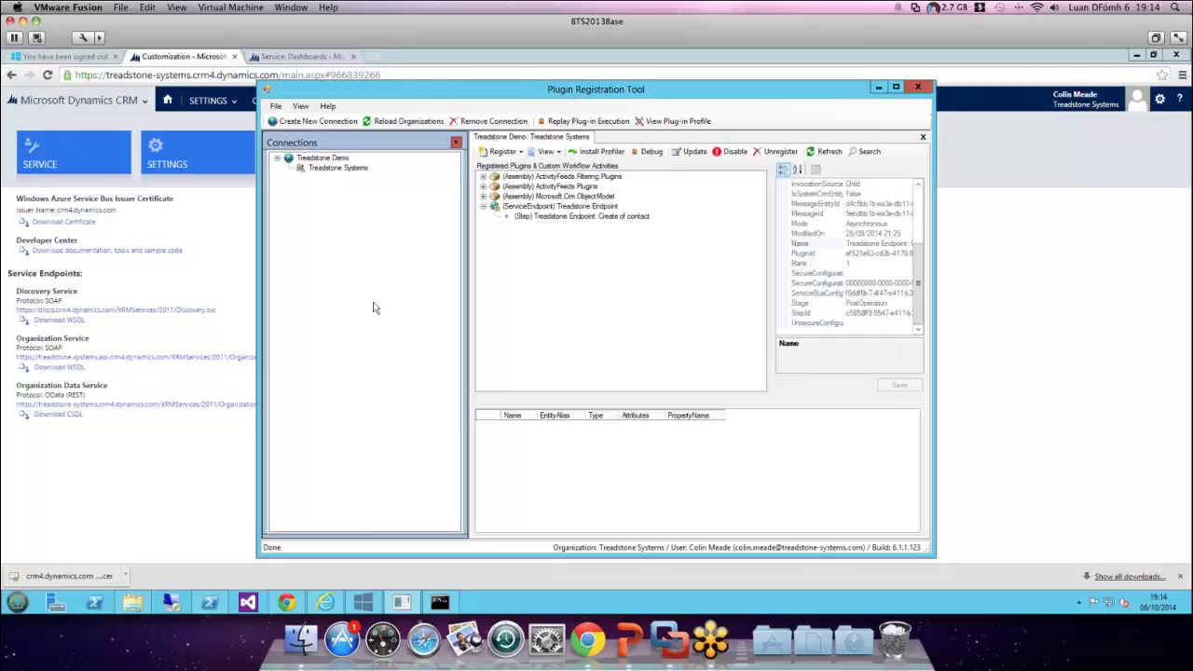
left_click(312, 171)
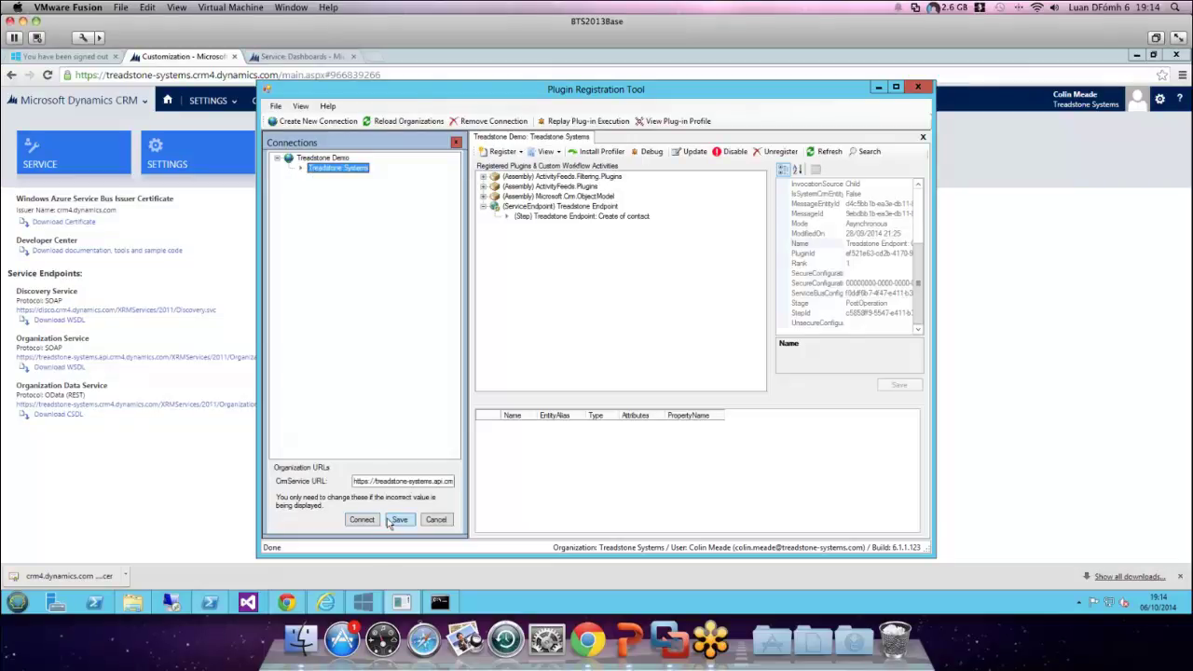
left_click_drag(375, 481, 449, 483)
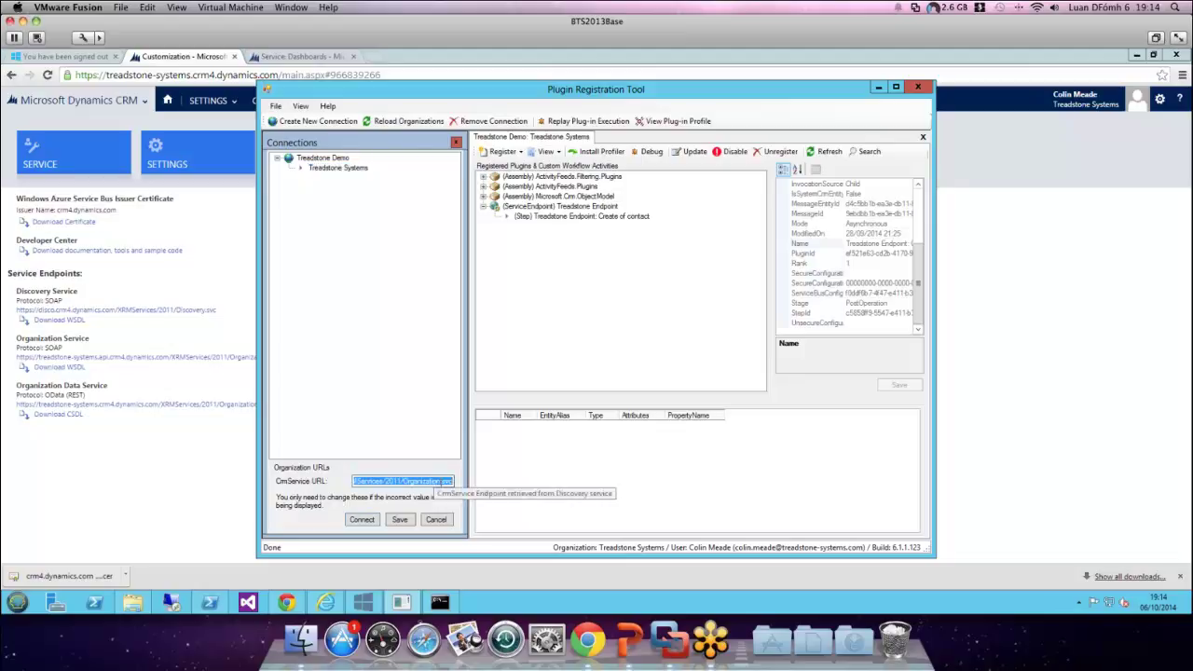
left_click(363, 520)
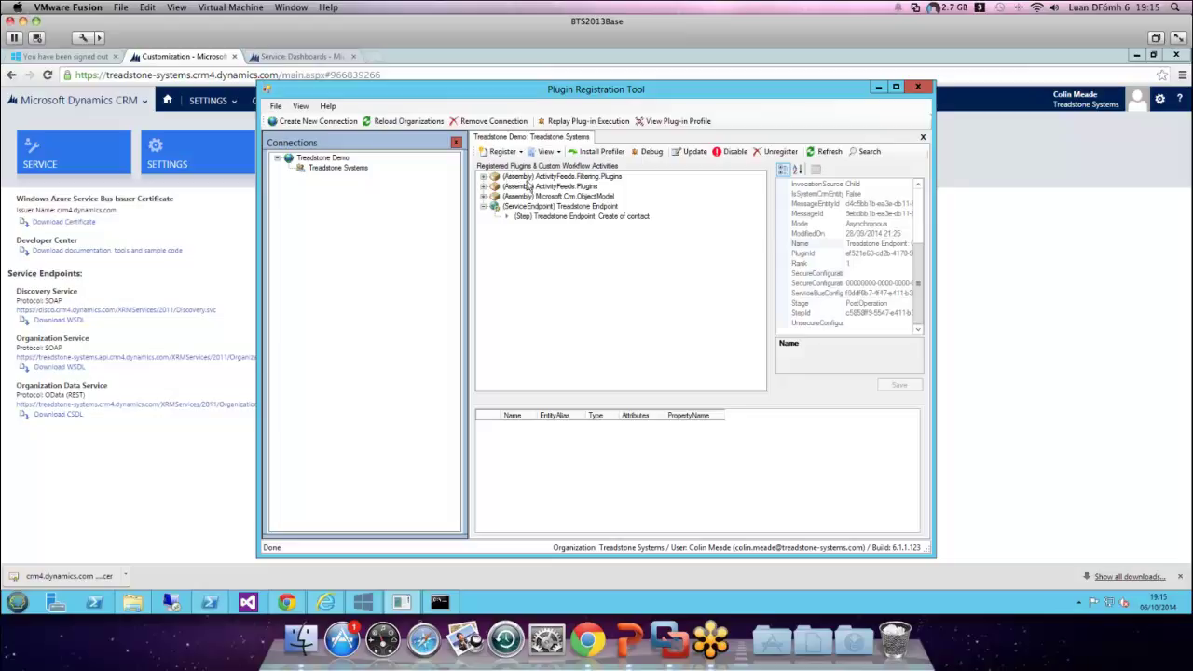
Open the blank form for registering a new service endpoint and cancel it.
left_click(509, 154)
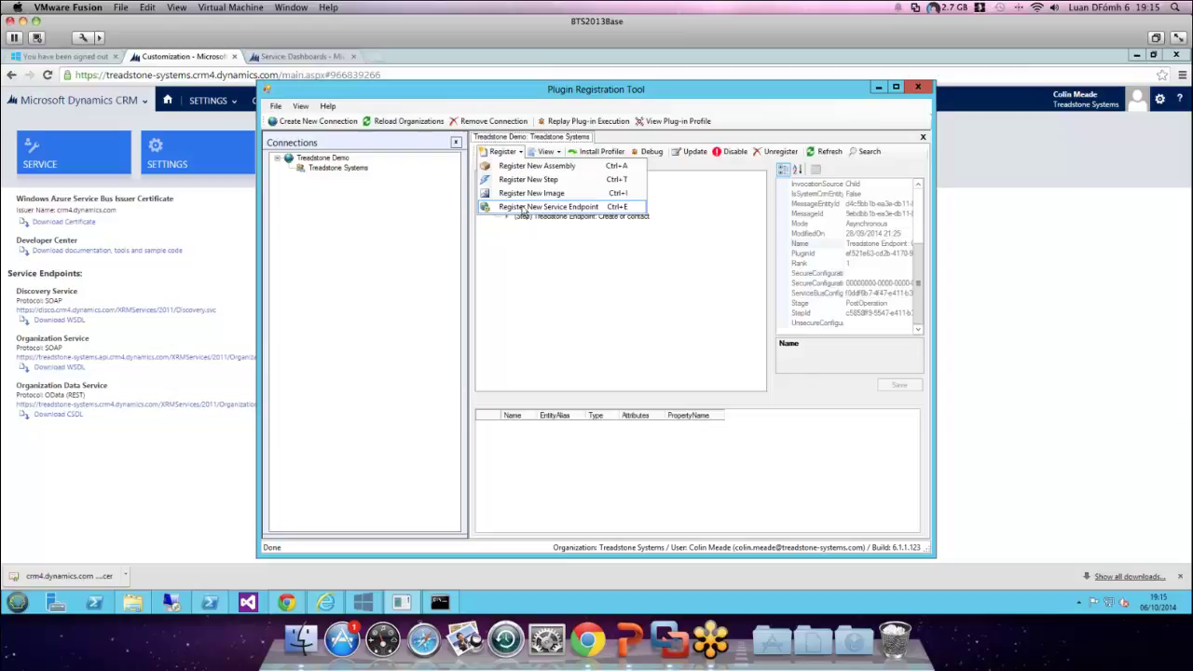
left_click(523, 207)
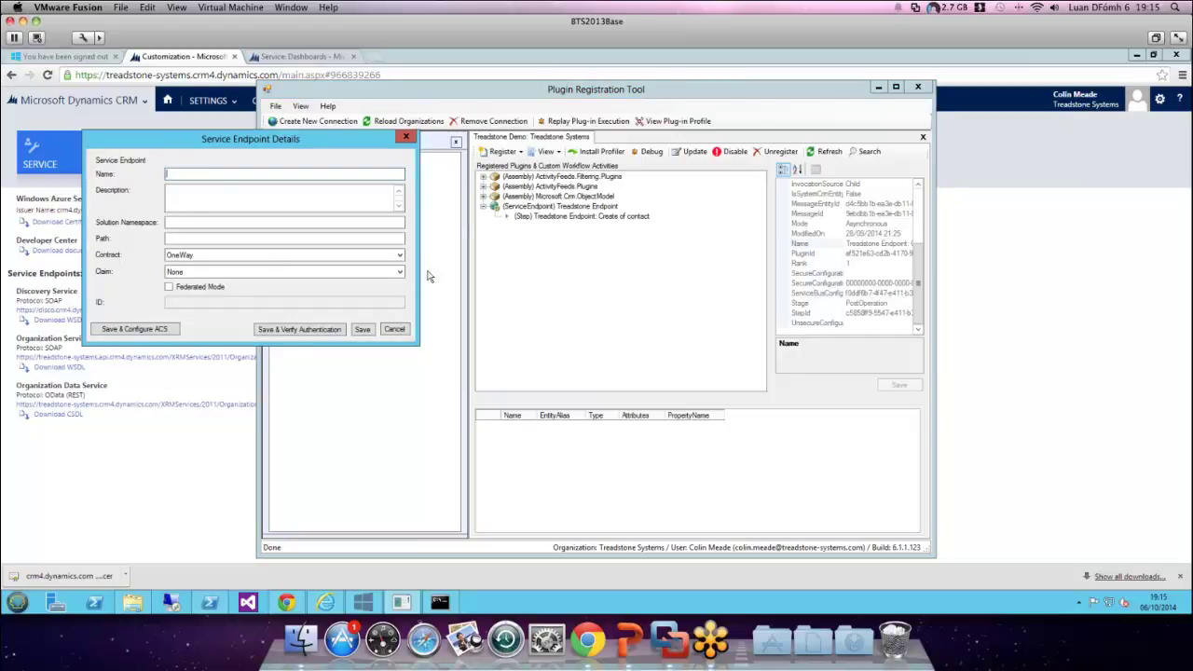
left_click(398, 330)
Open the registered Treadstone Endpoint for updating and review its solution namespace and path.
left_click(564, 208)
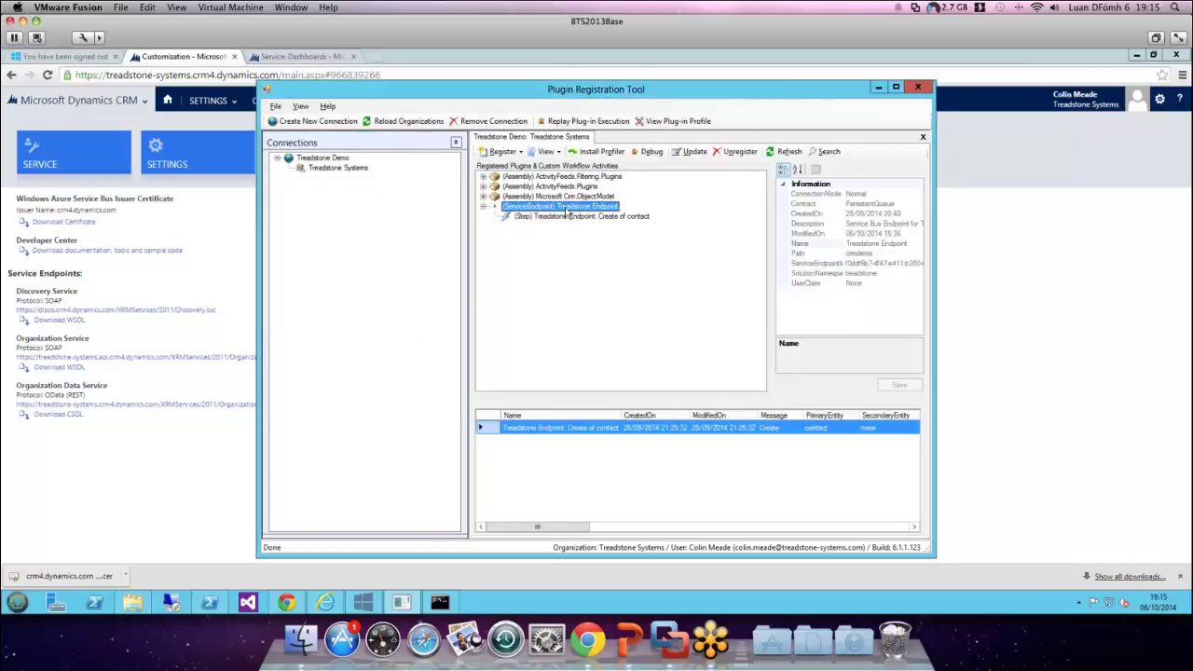
right_click(565, 213)
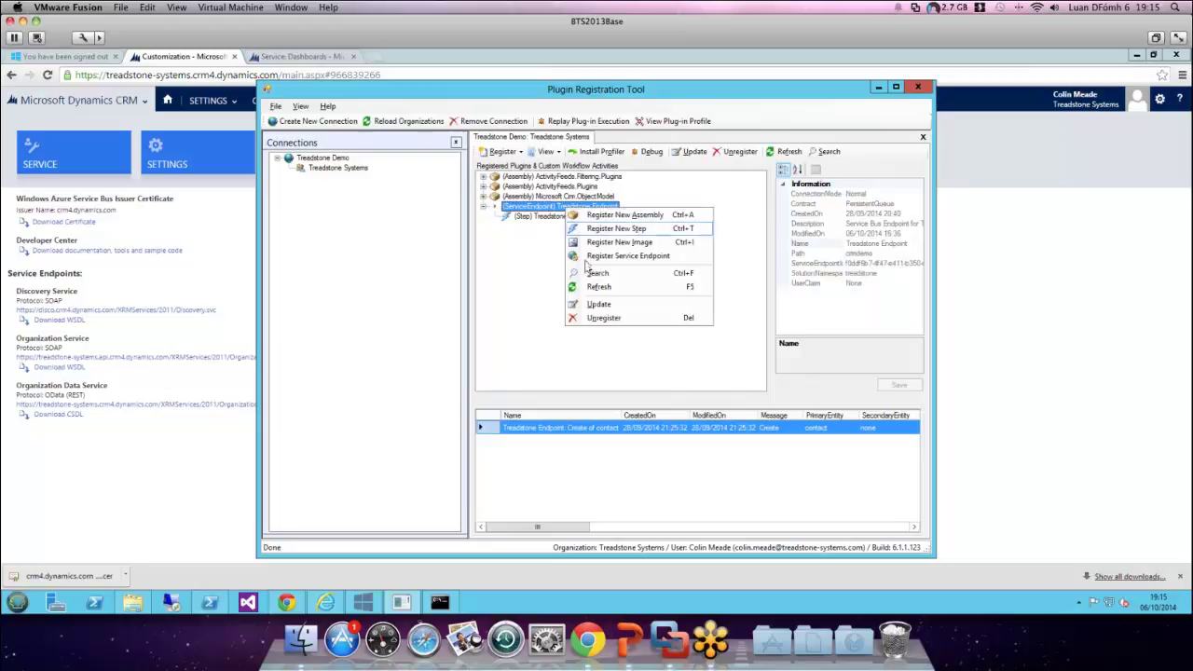
left_click(591, 312)
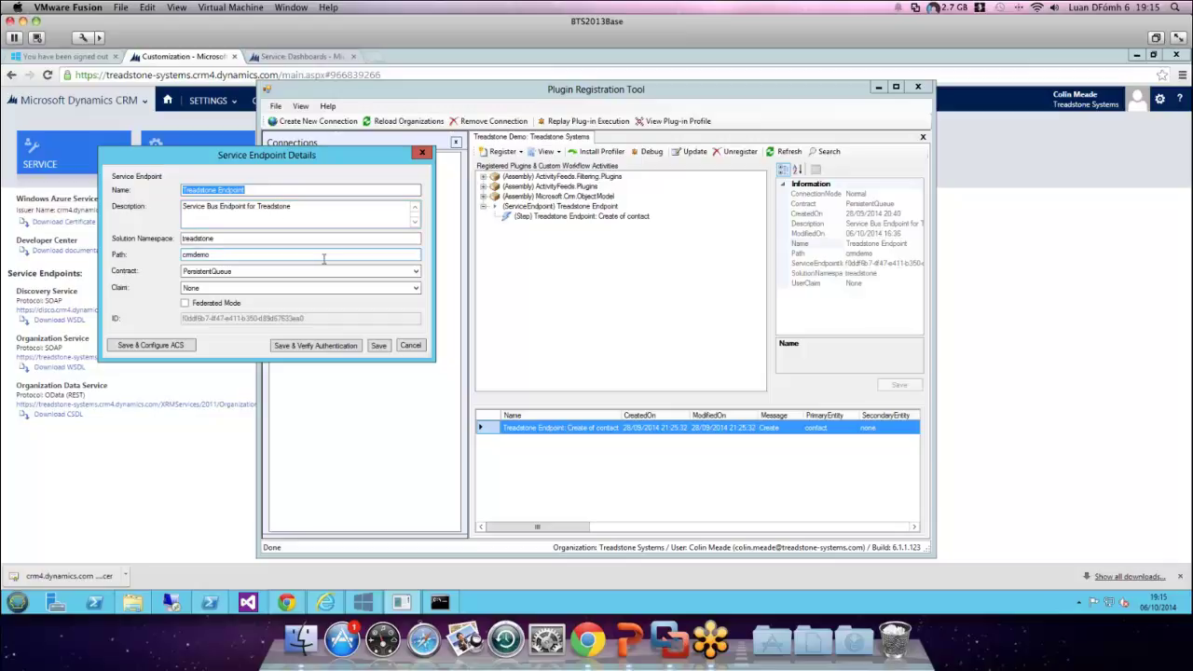
double_click(197, 239)
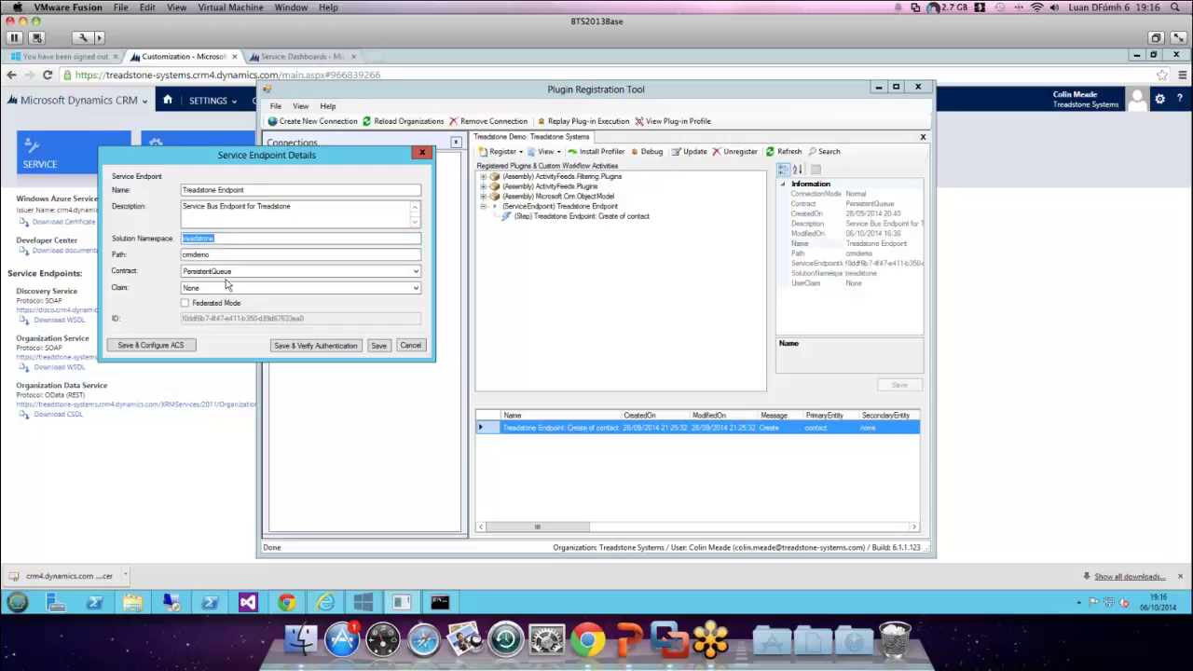
double_click(199, 257)
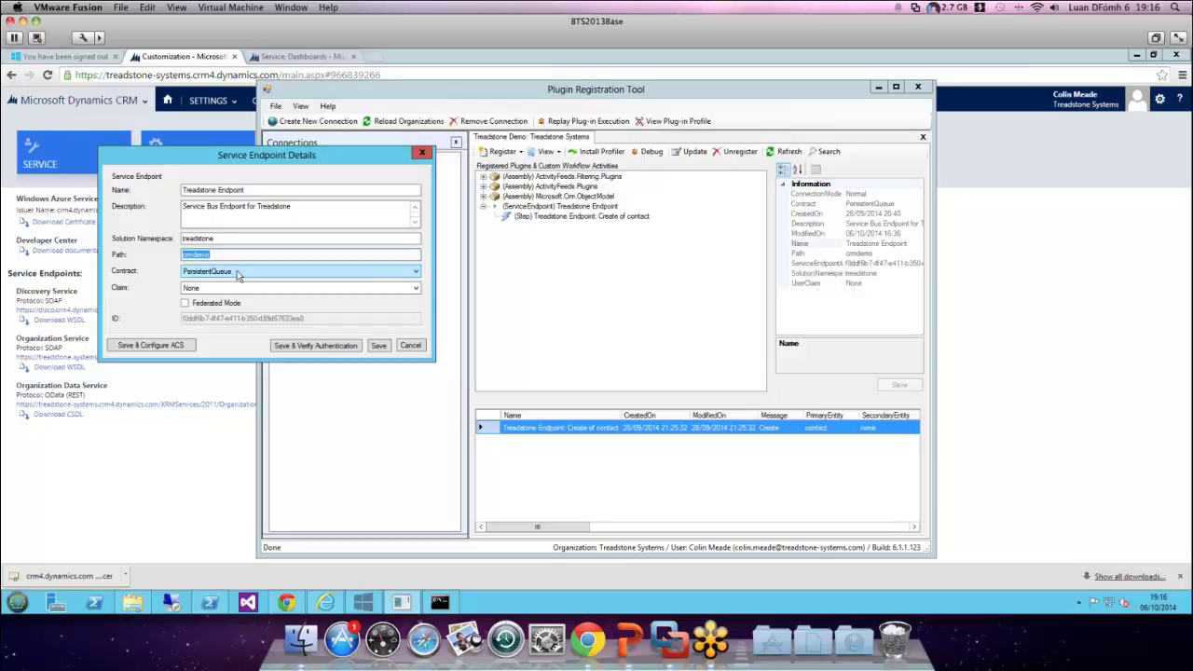
Set the endpoint's contract to PersistentQueue and its claim to None.
left_click(323, 271)
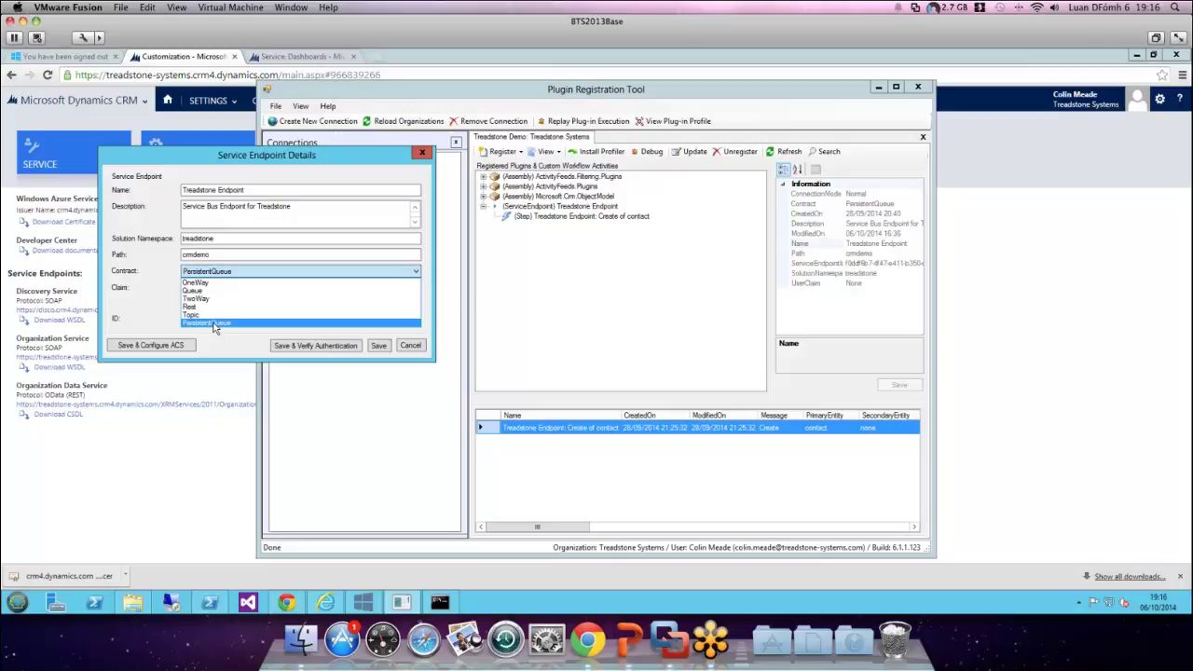
left_click(214, 324)
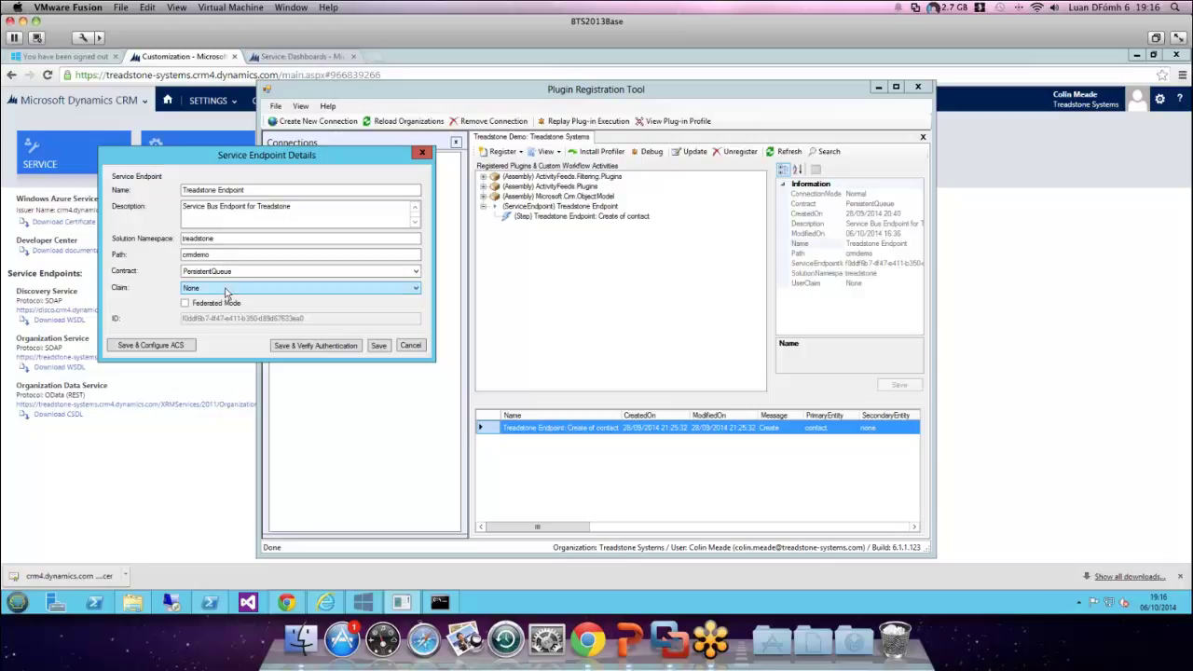
left_click(224, 292)
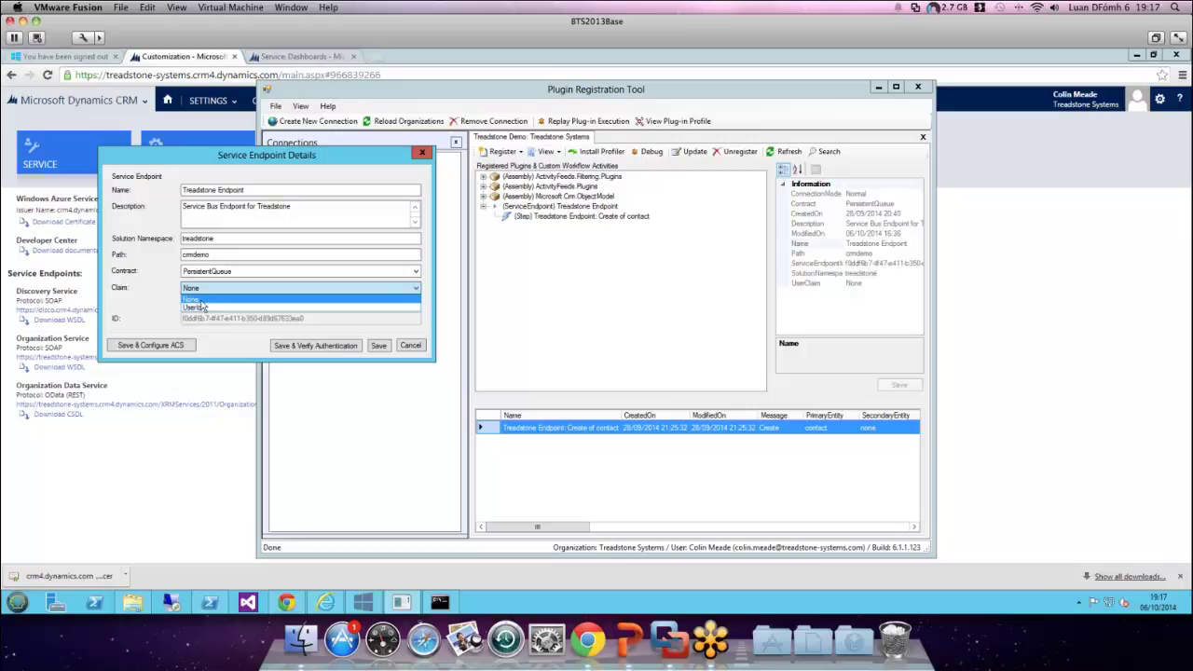
left_click(203, 299)
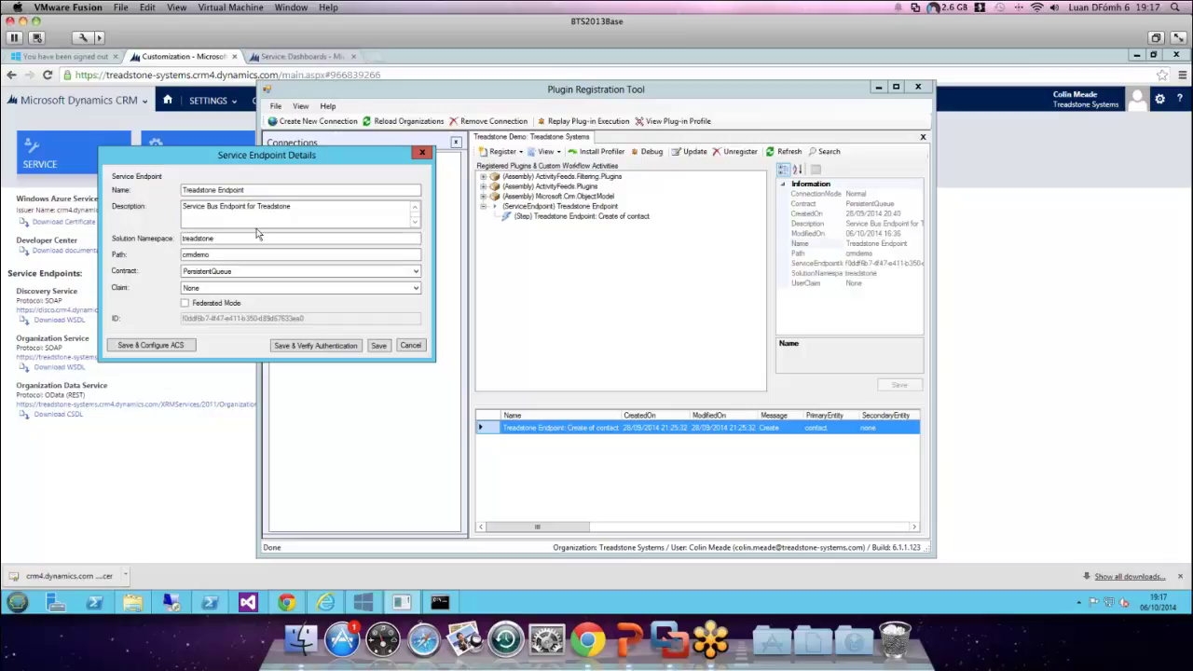
Save the endpoint with its ACS configuration opened, and browse for a certificate file without choosing one.
left_click(173, 346)
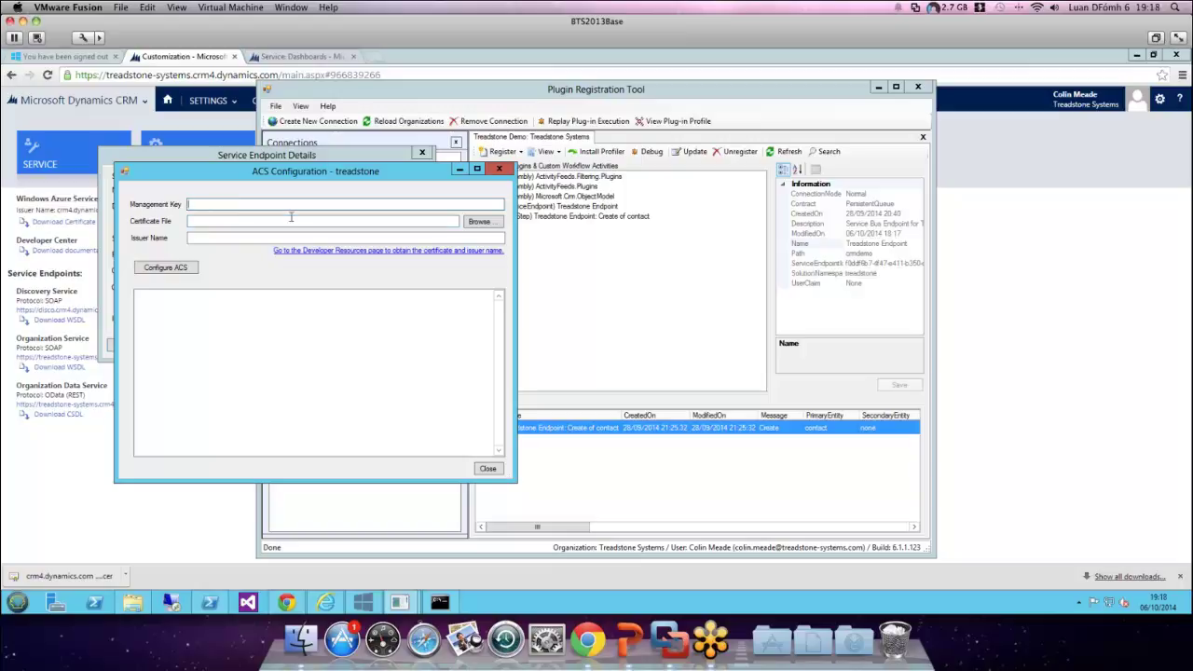
left_click(469, 227)
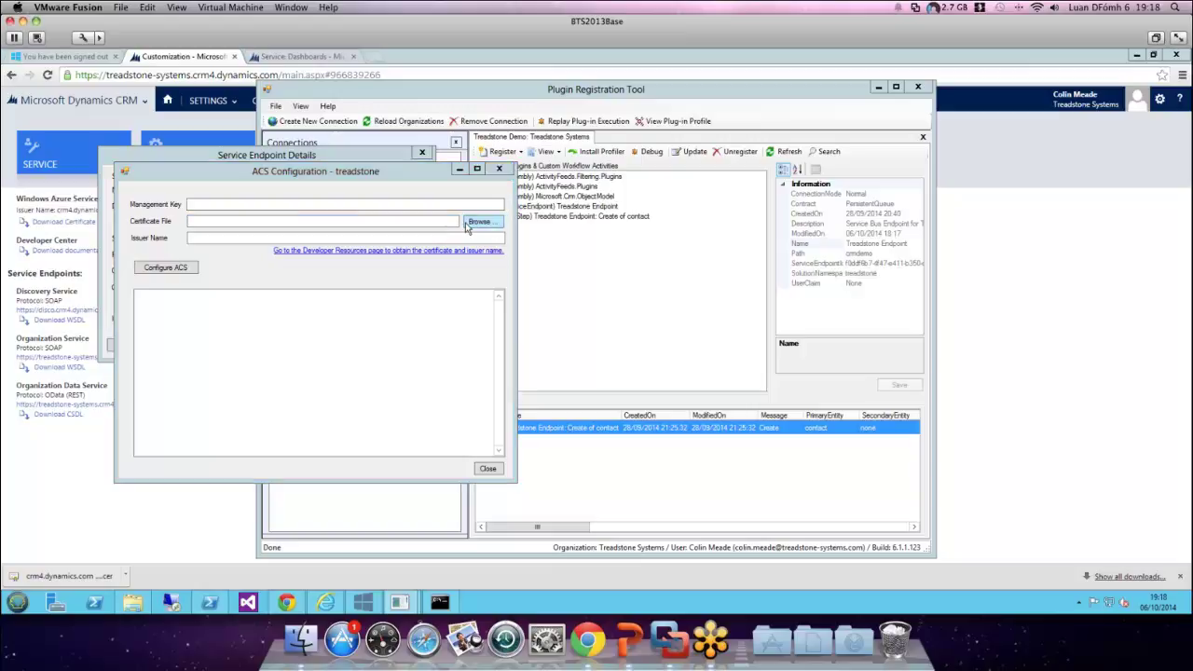
left_click(670, 458)
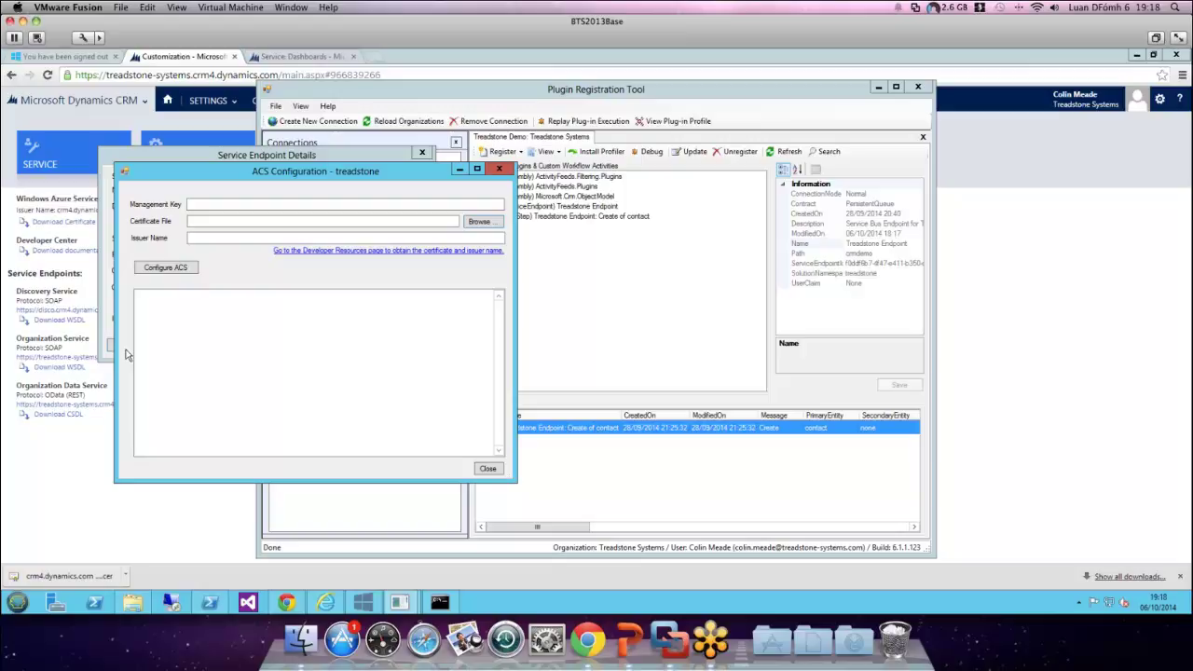
Switch to the Developer Resources page in Chrome and highlight the Service Bus certificate's issuer name.
left_click(78, 238)
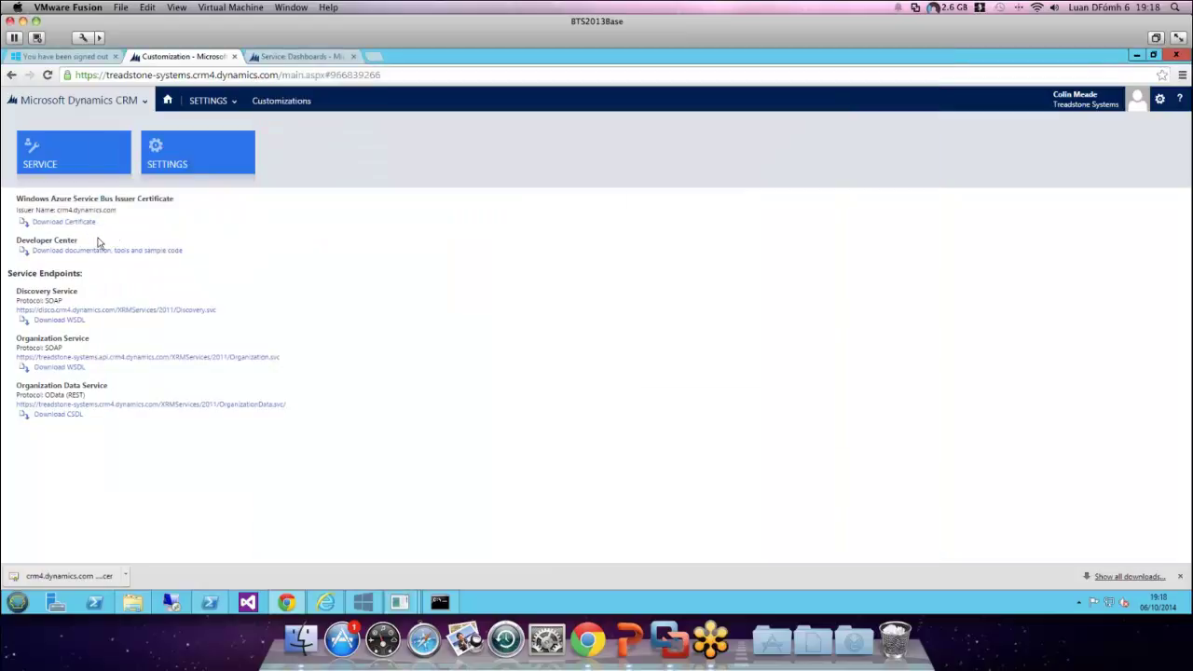
left_click(99, 238)
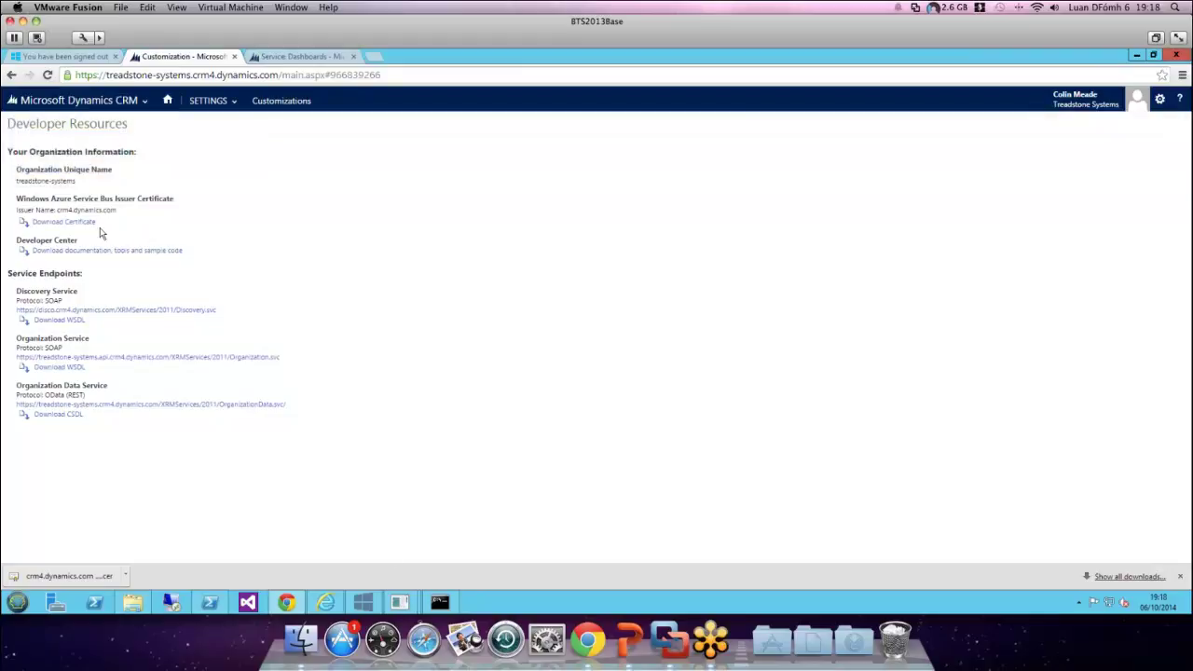
left_click_drag(116, 209, 57, 210)
Return to the Plugin Registration Tool, close the ACS configuration and cancel the endpoint details.
left_click(416, 604)
left_click(456, 558)
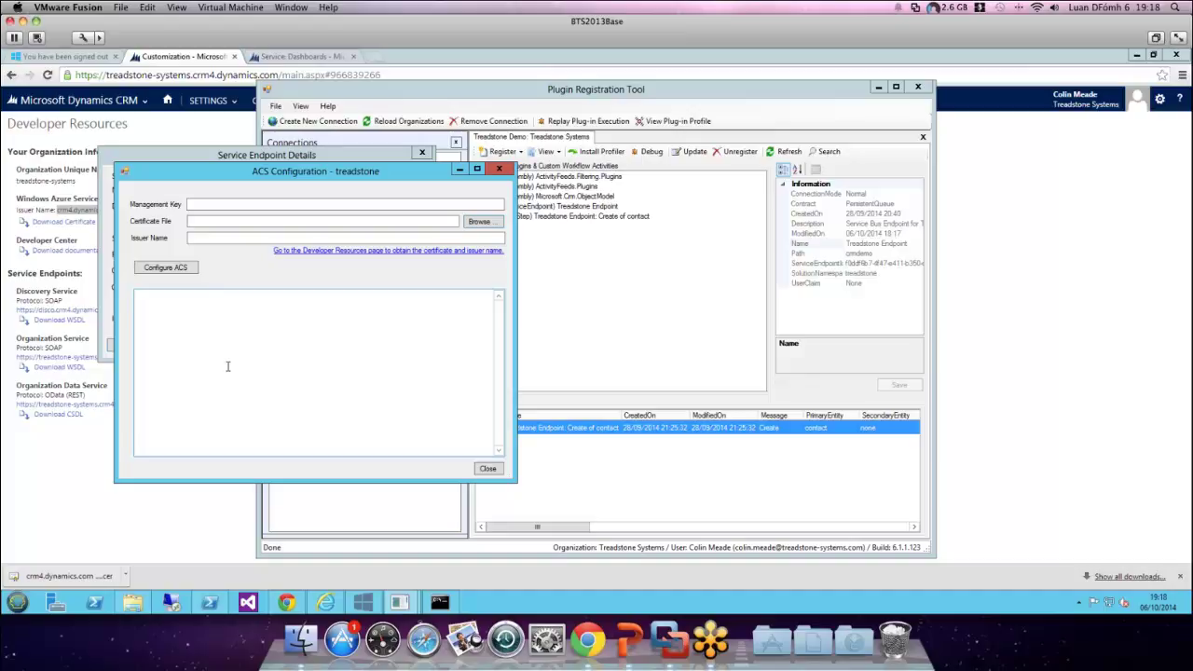
left_click(488, 469)
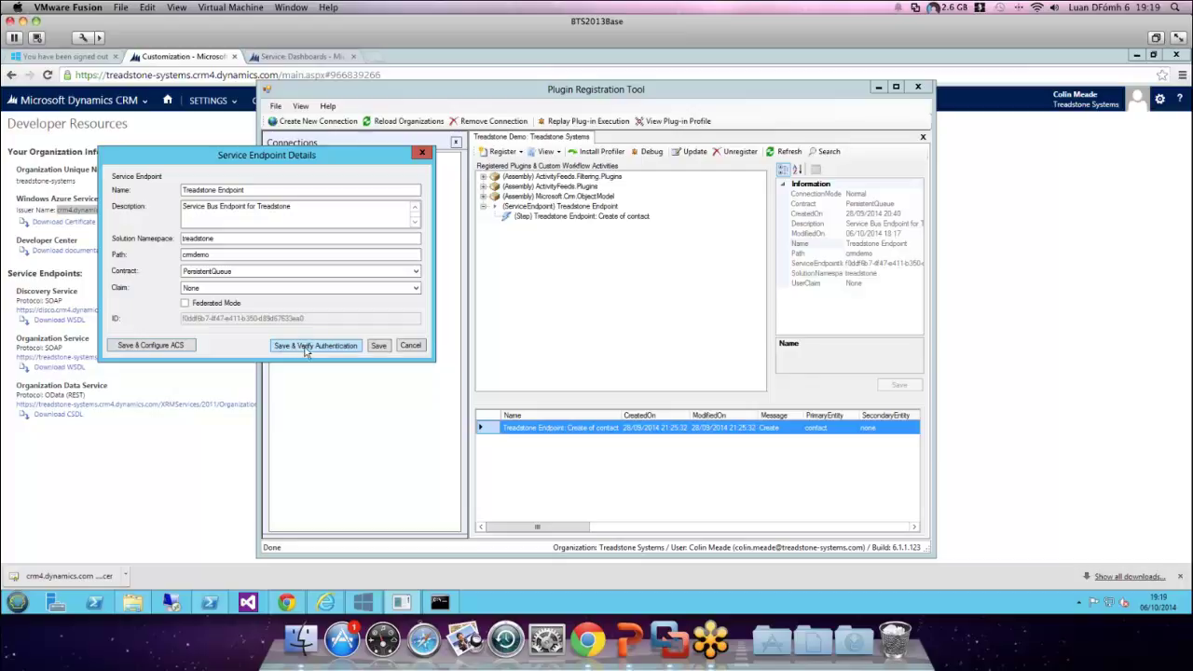
left_click(411, 347)
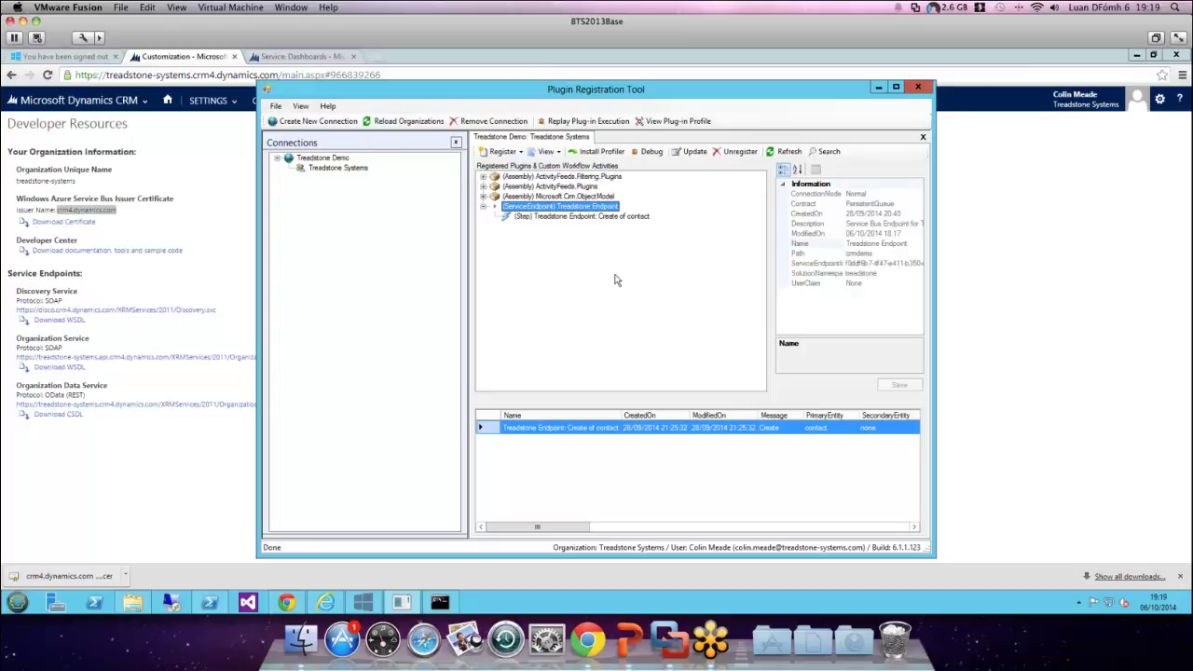
Open the blank form for registering a new step on the Treadstone Endpoint and cancel it.
right_click(521, 210)
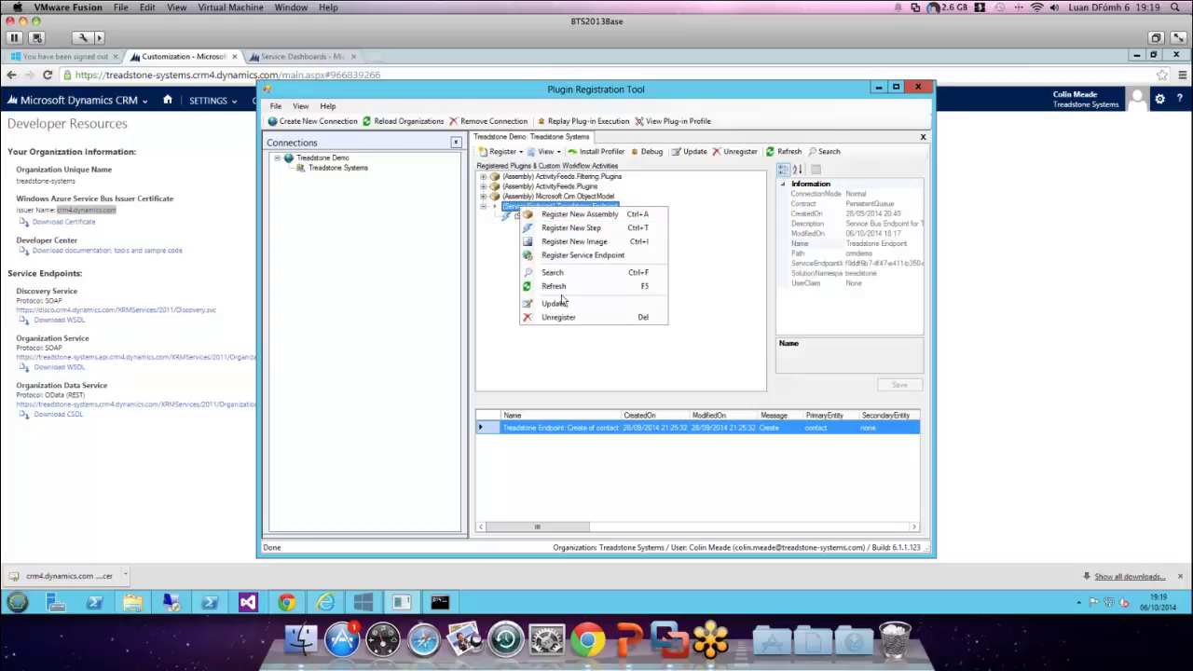
left_click(604, 228)
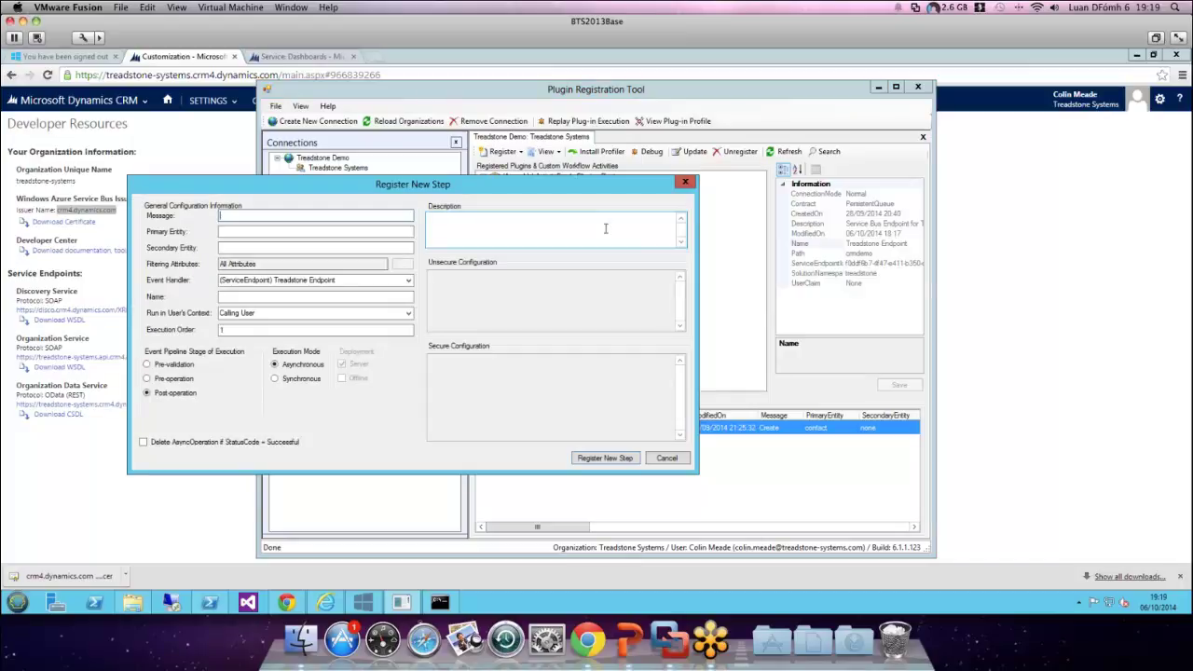
left_click(663, 459)
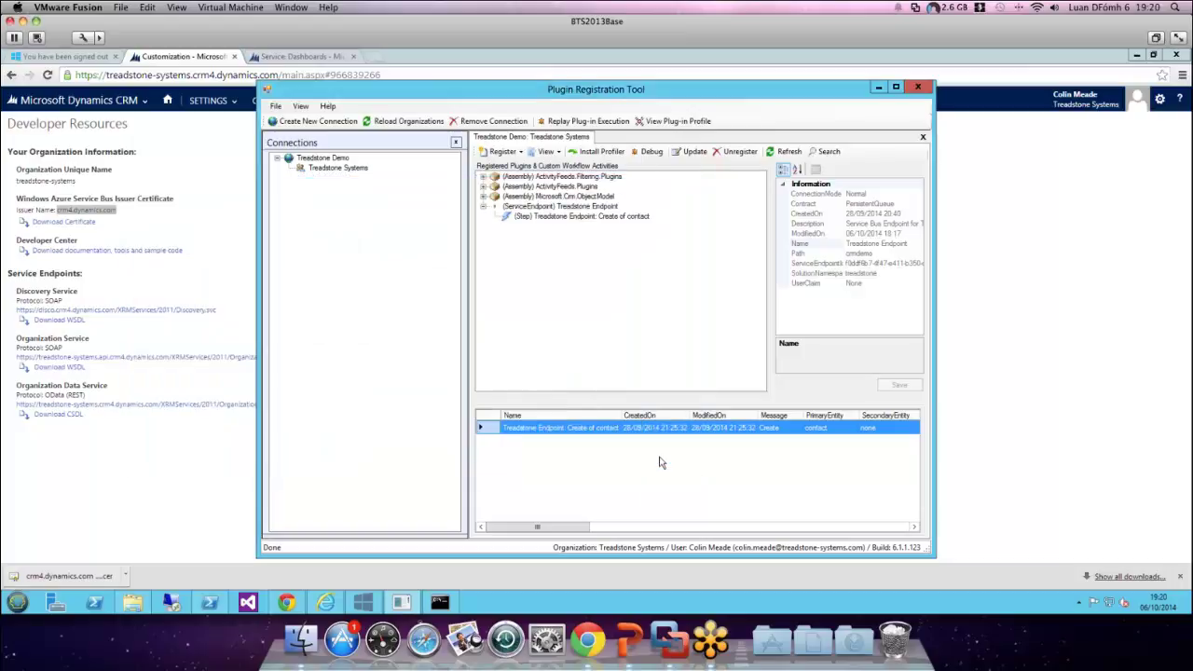
Open the endpoint's existing "Create of contact" step for updating and re-enter its message as Create.
left_click(538, 222)
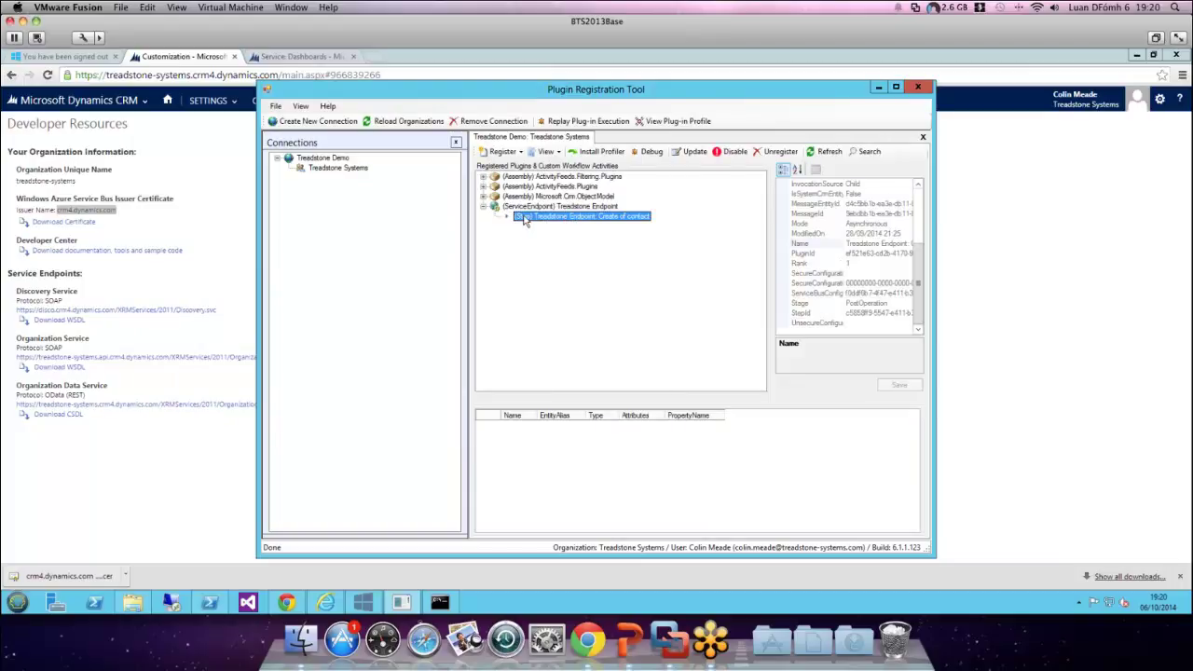
right_click(524, 220)
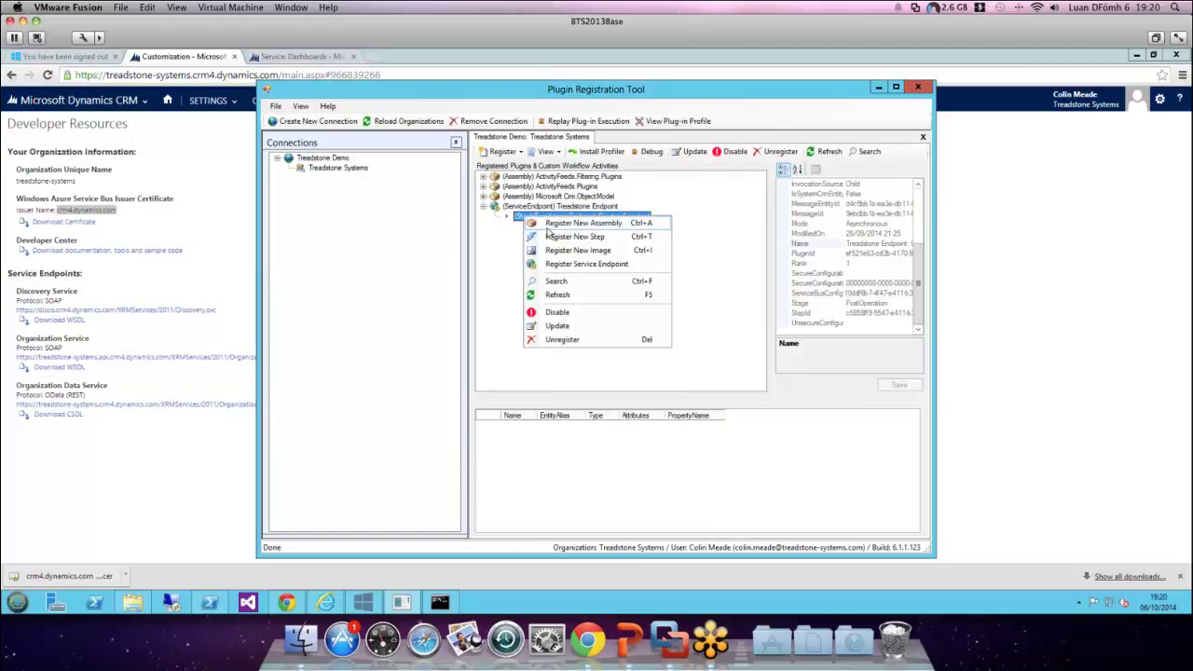
left_click(555, 331)
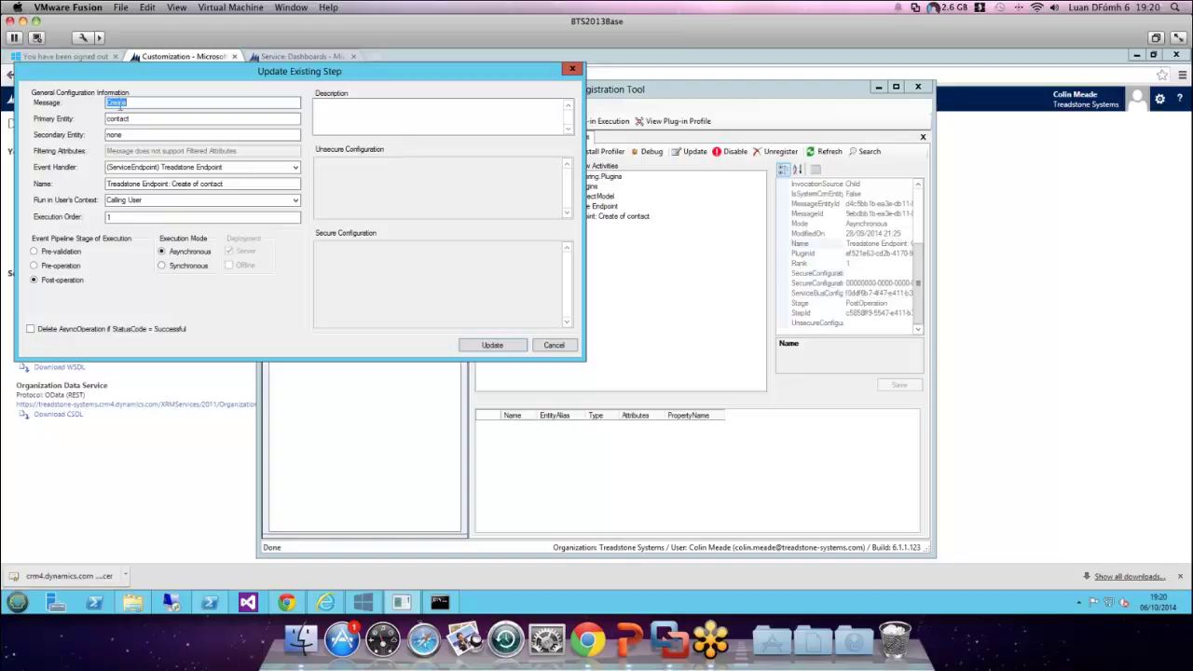
type("Cr")
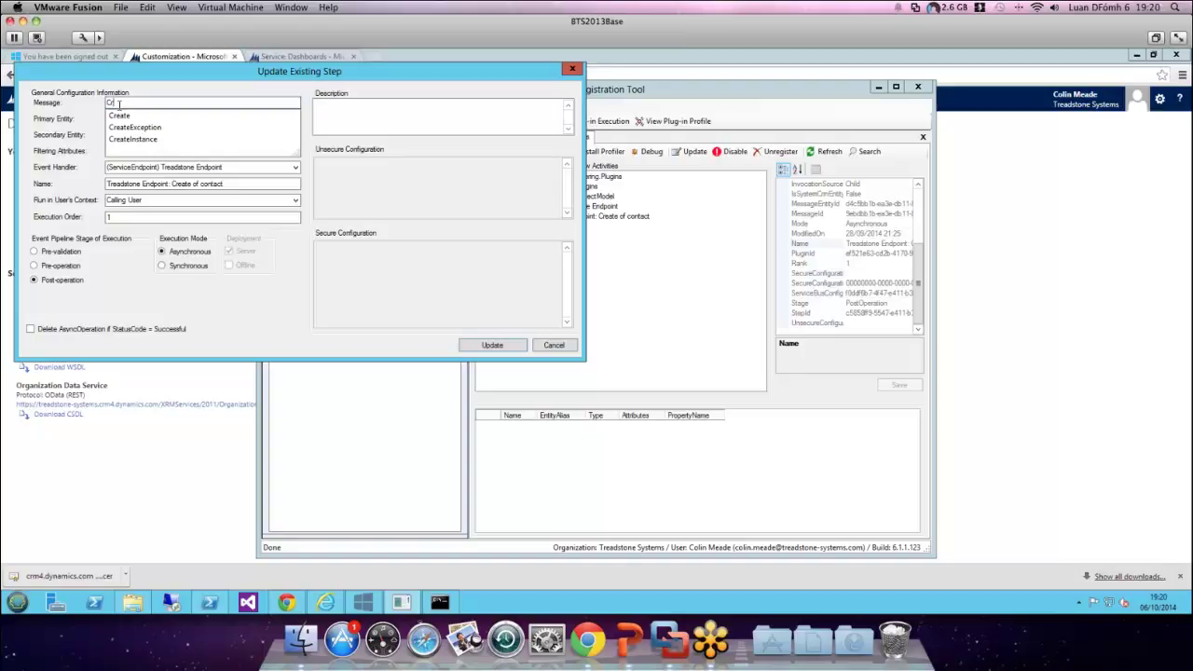
type("ea")
key("Return")
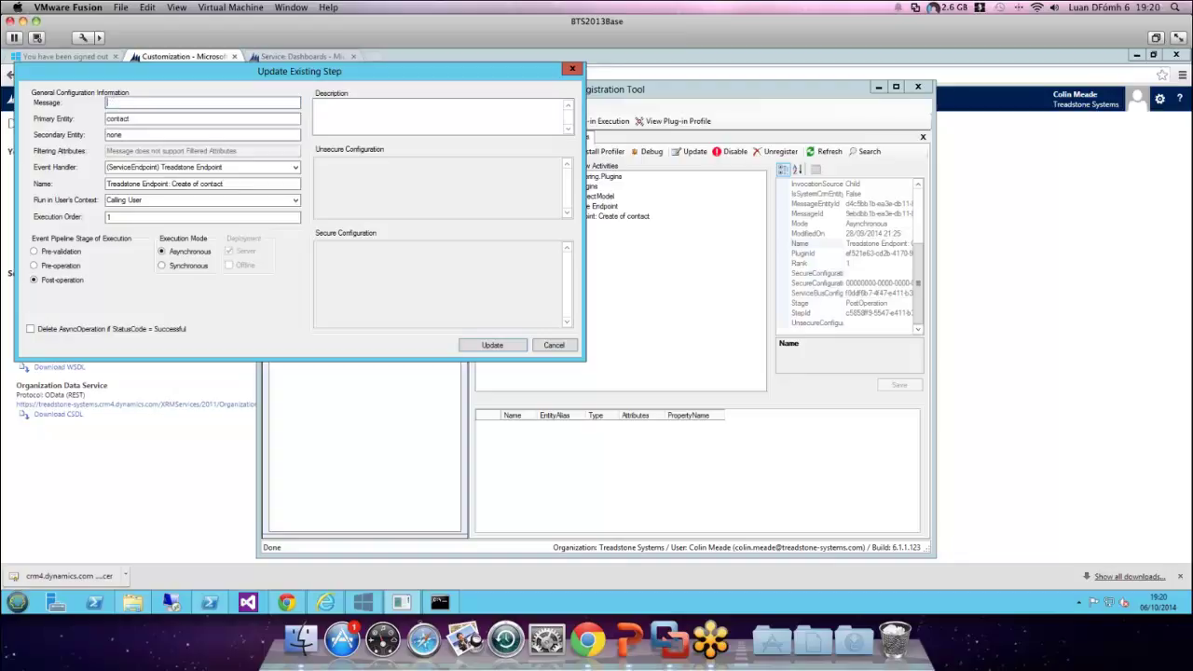
key("BackSpace")
key("BackSpace")
key("BackSpace")
key("BackSpace")
type("Crea")
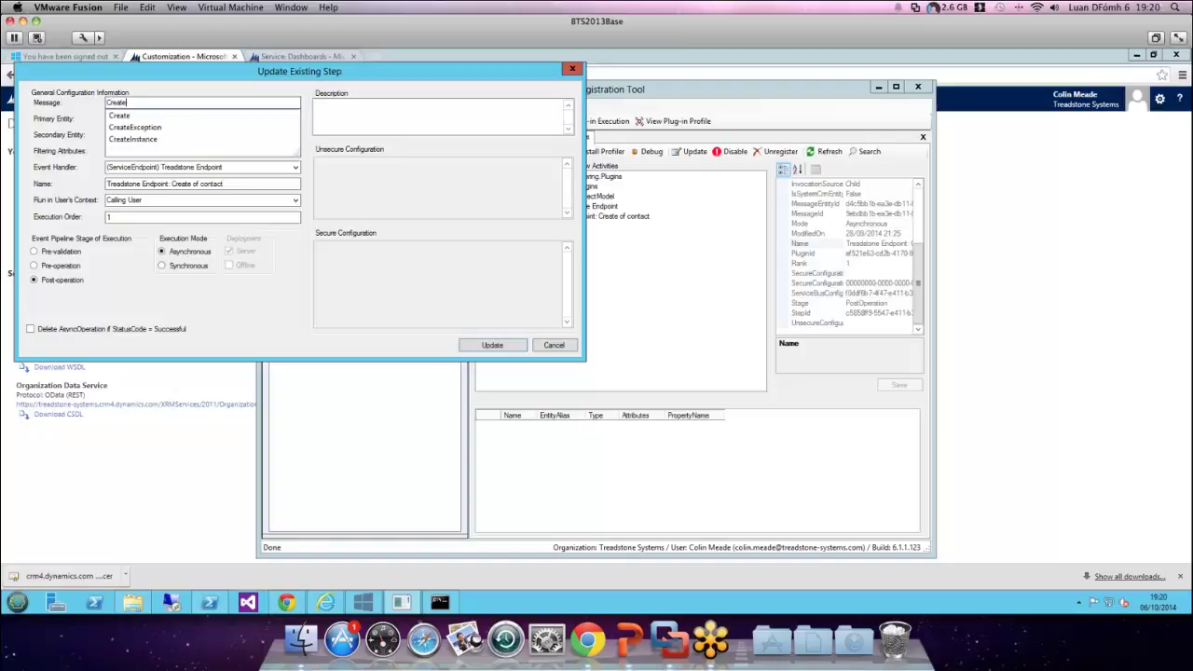
type("te")
key("Return")
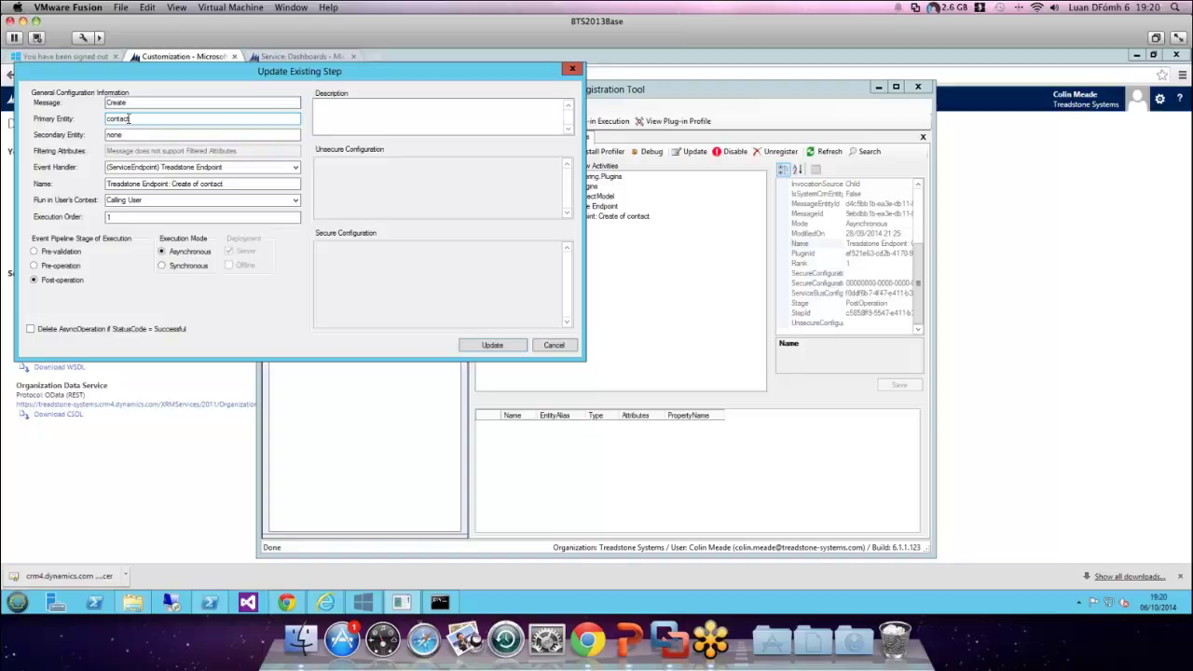
Set the step's primary entity to contact and its secondary entity to none.
double_click(128, 118)
type("contac")
left_click(120, 135)
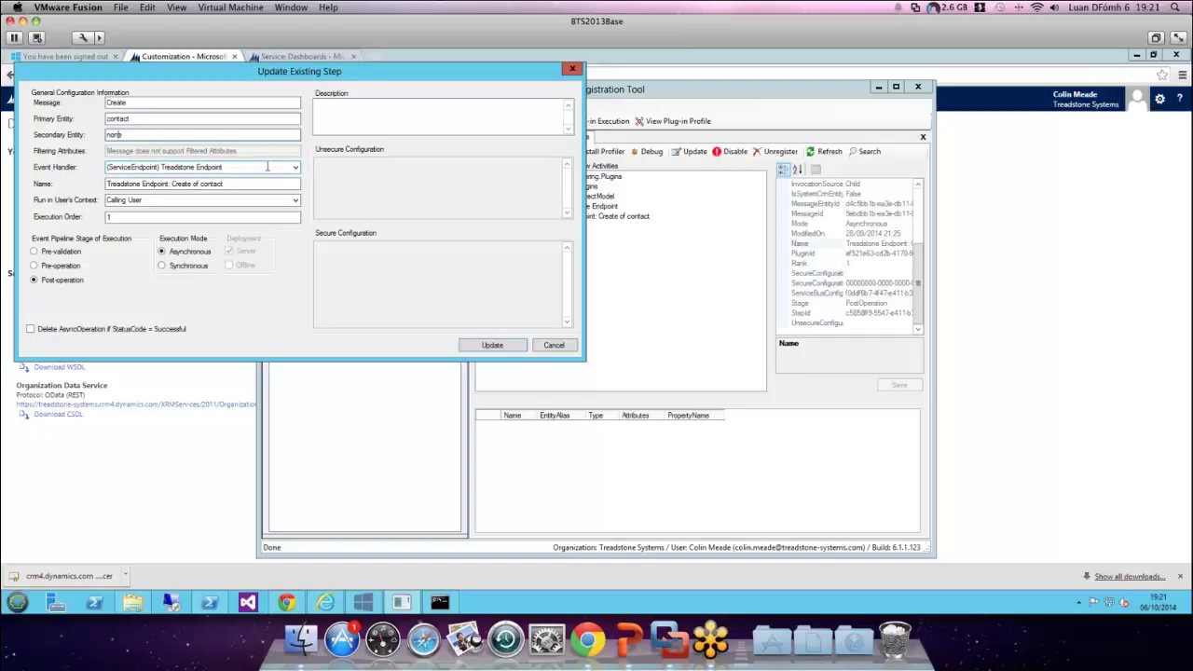
type("e")
Review the user options for the step's run context, keep Calling User and cancel the step update.
left_click(295, 202)
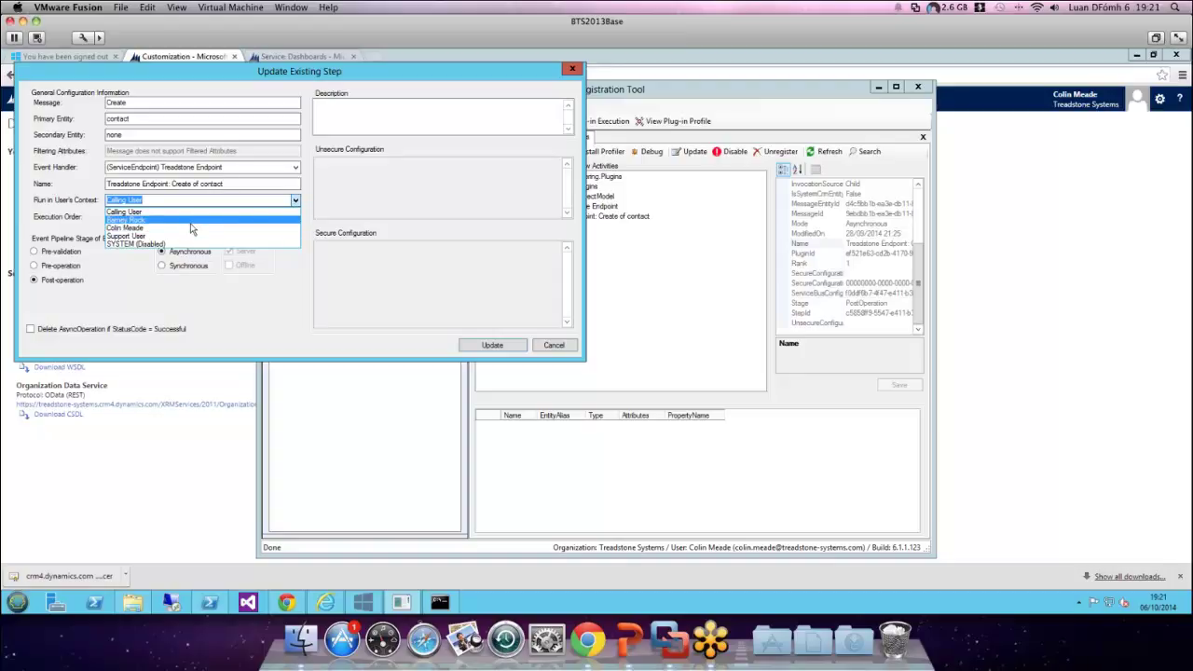
left_click(307, 207)
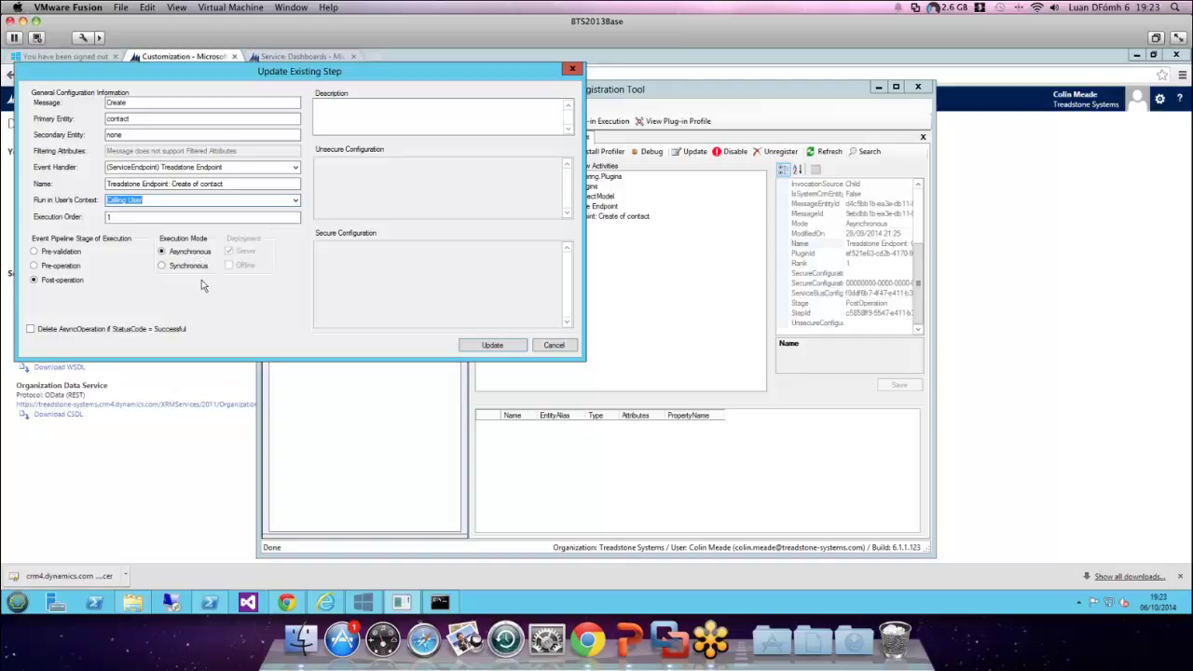
left_click(372, 112)
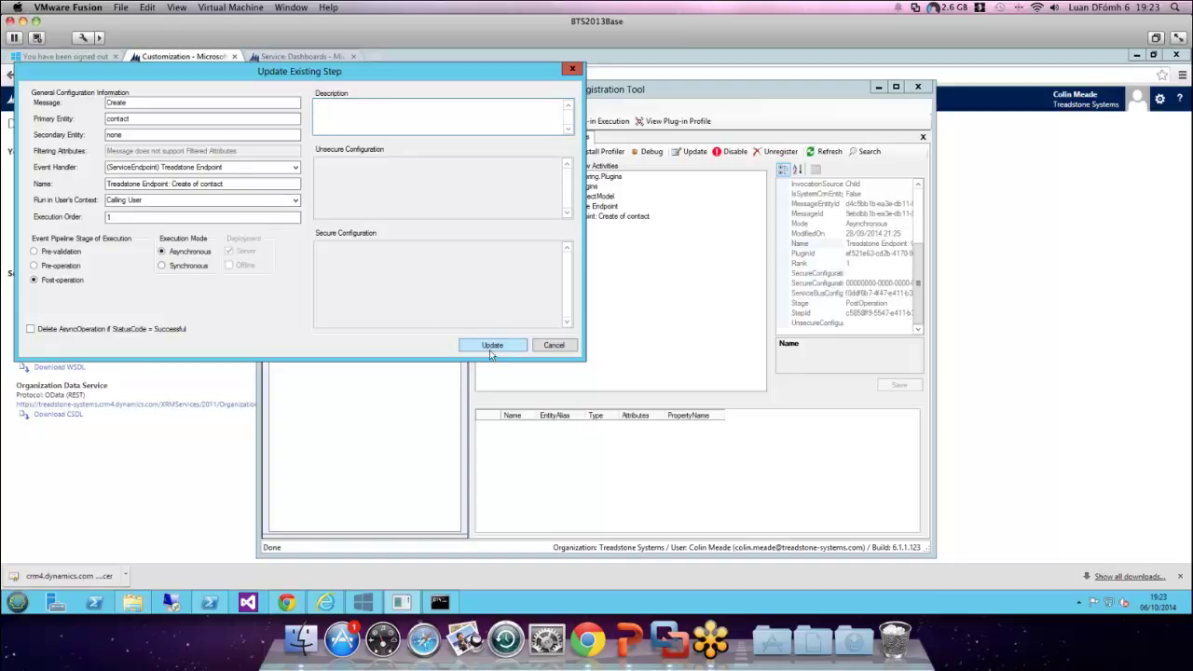
left_click(554, 347)
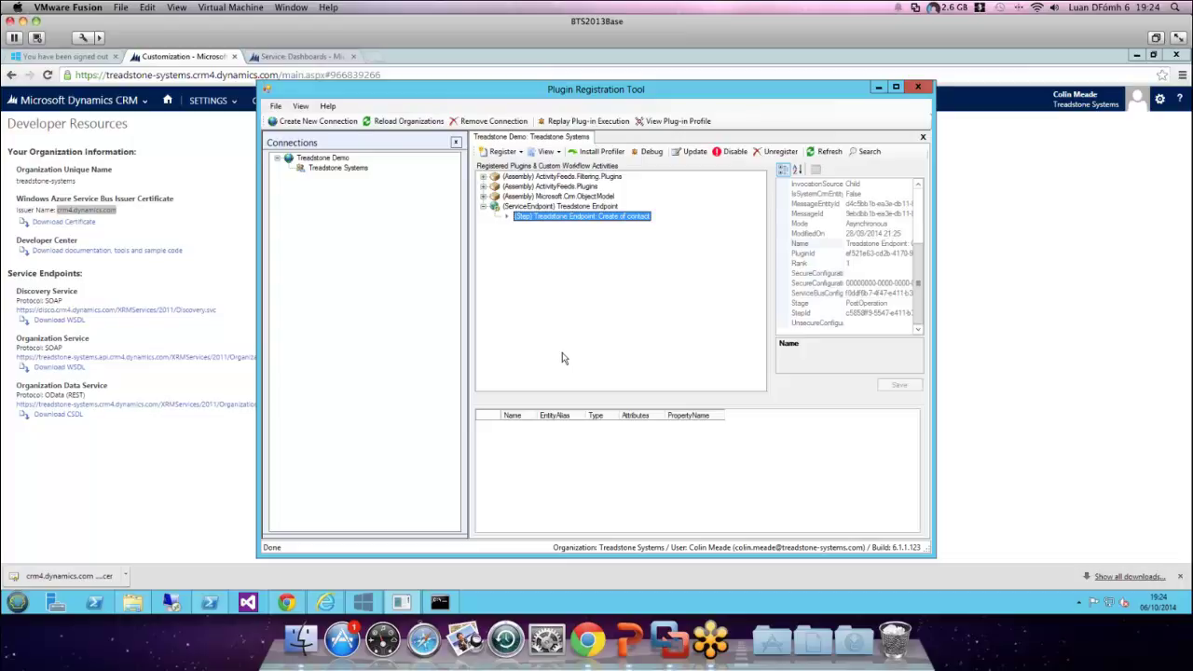
Switch to Dynamics CRM in Internet Explorer, create a contact with a first and last name, and save and close it.
left_click(339, 602)
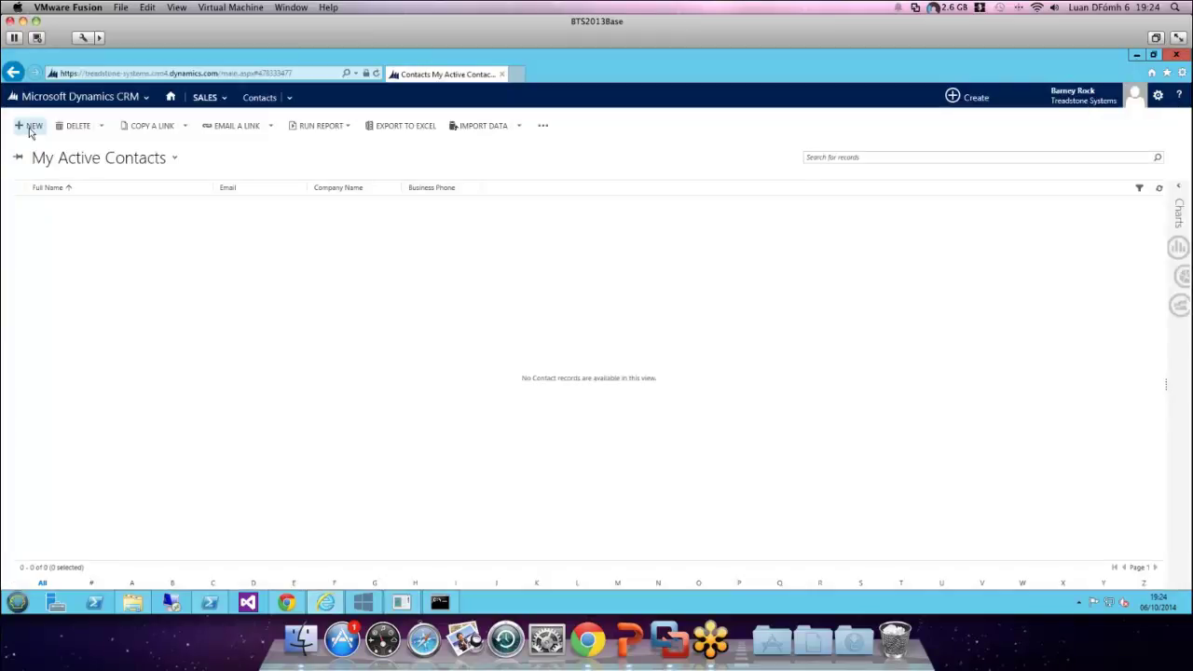
left_click(29, 129)
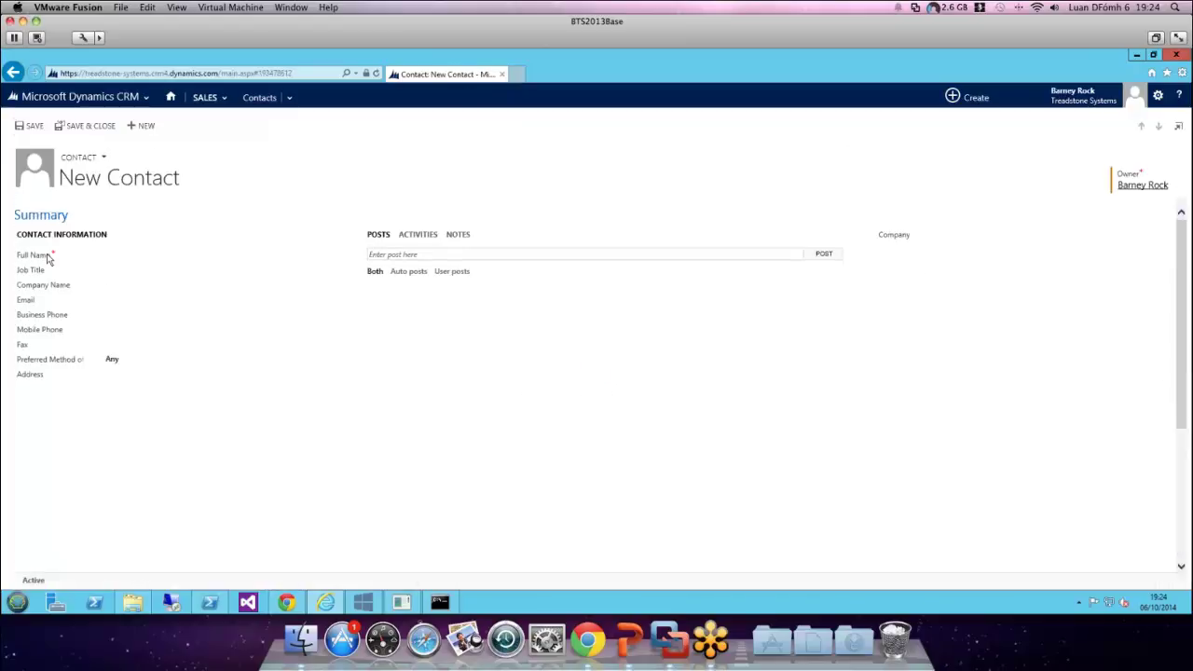
left_click(322, 257)
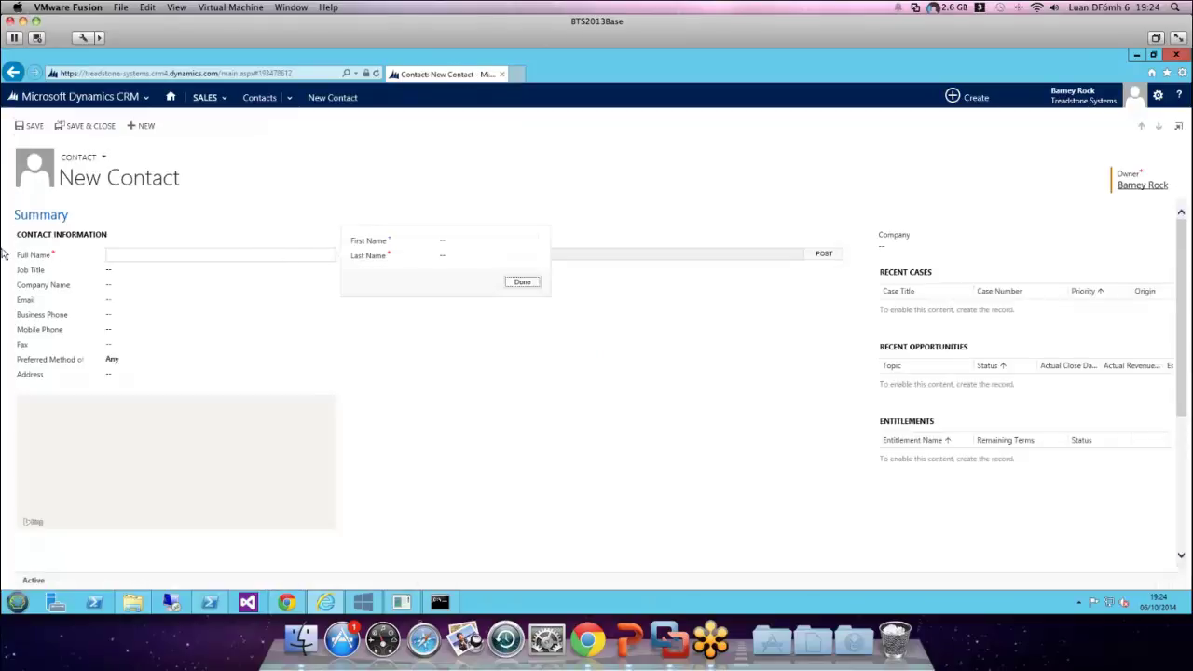
type("Colin")
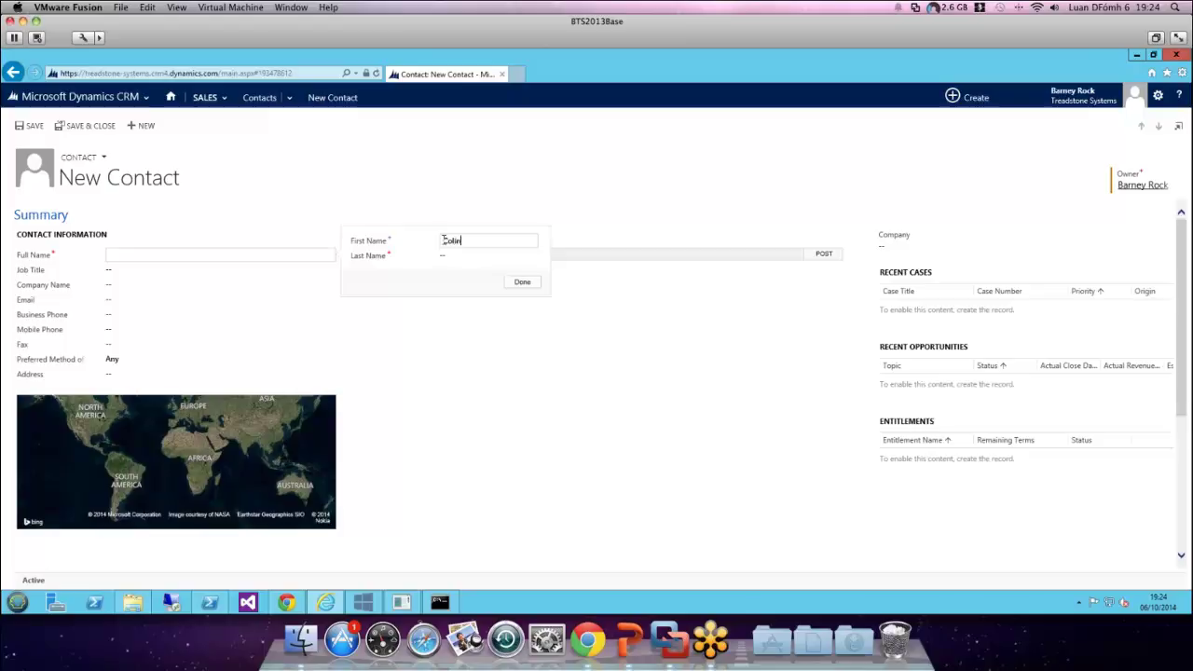
key("Tab")
type("Me")
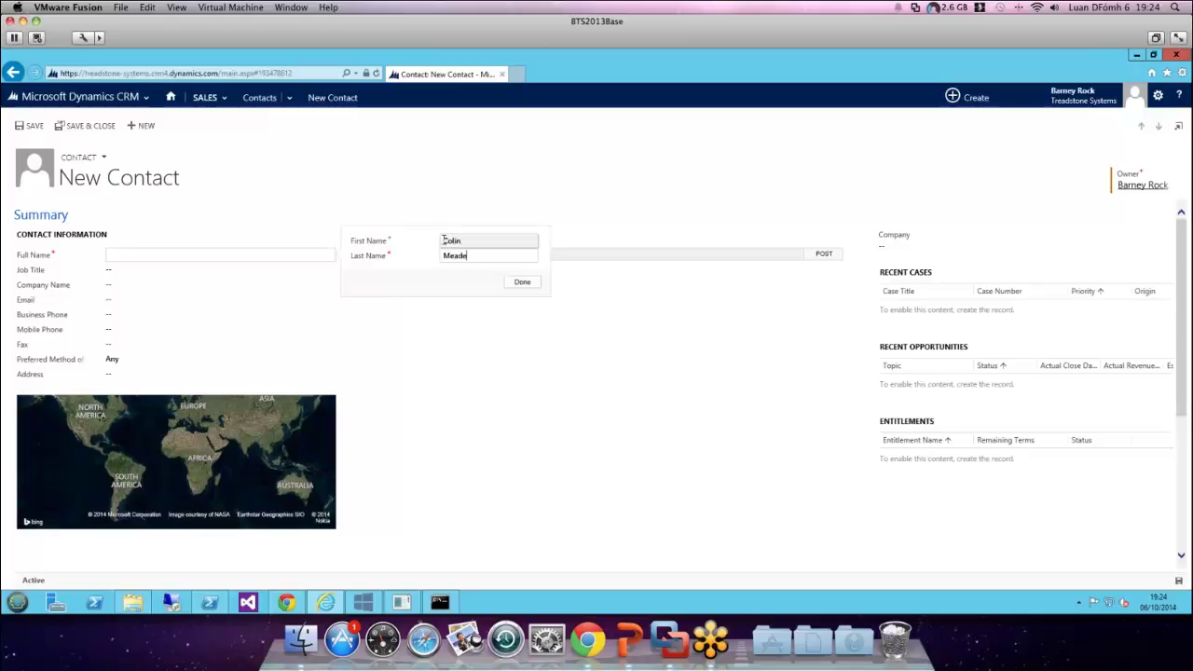
left_click(520, 282)
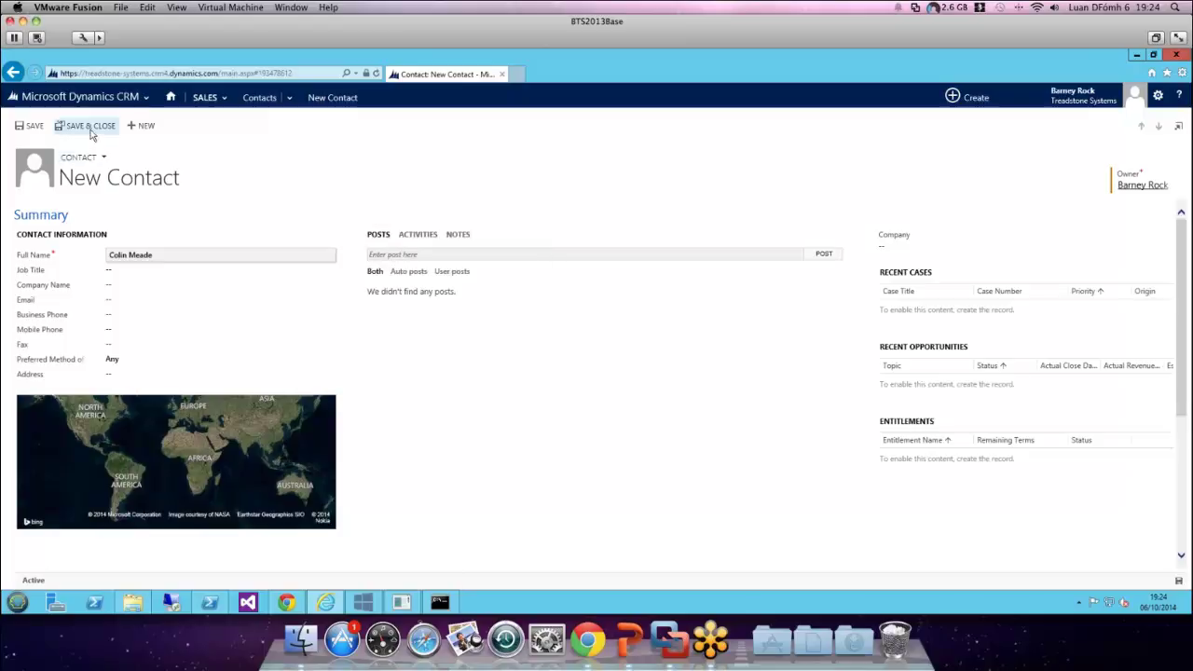
left_click(90, 137)
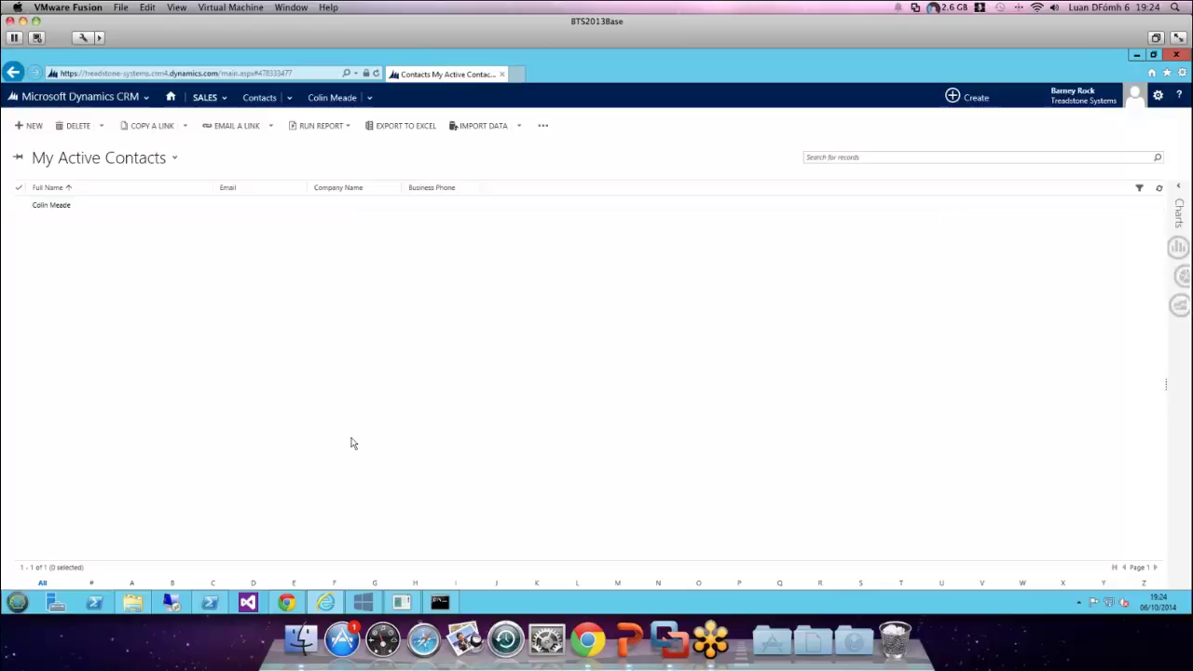
Switch to Chrome and reload the System Jobs list in Dynamics CRM.
left_click(288, 602)
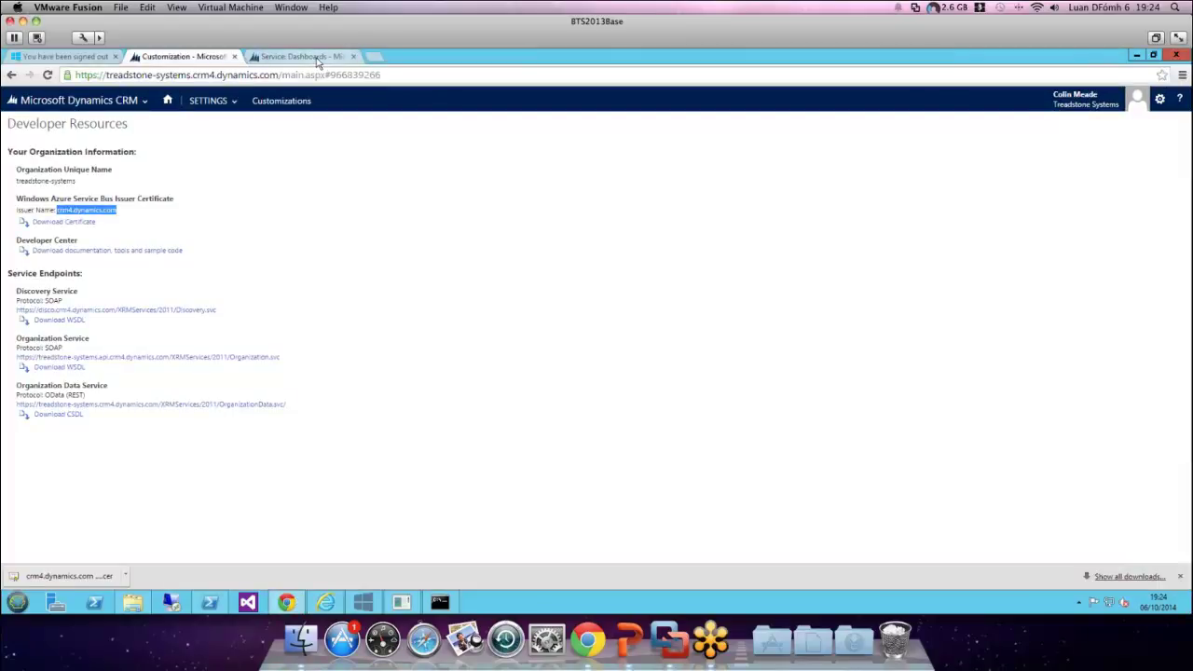
left_click(318, 58)
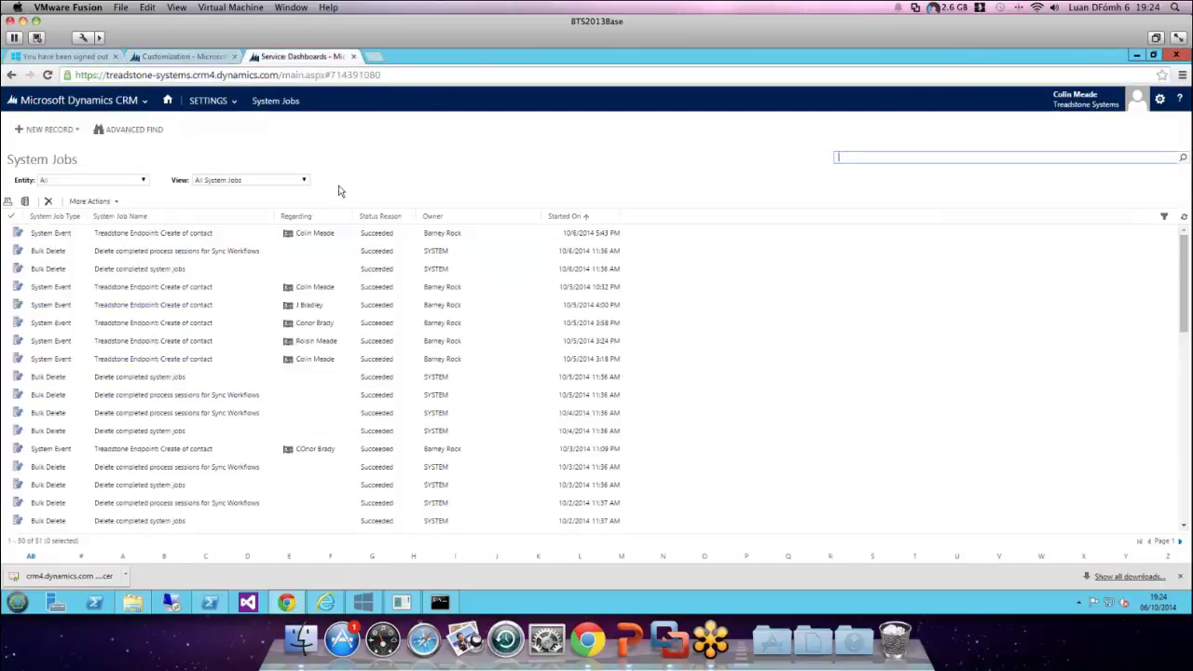
left_click(222, 106)
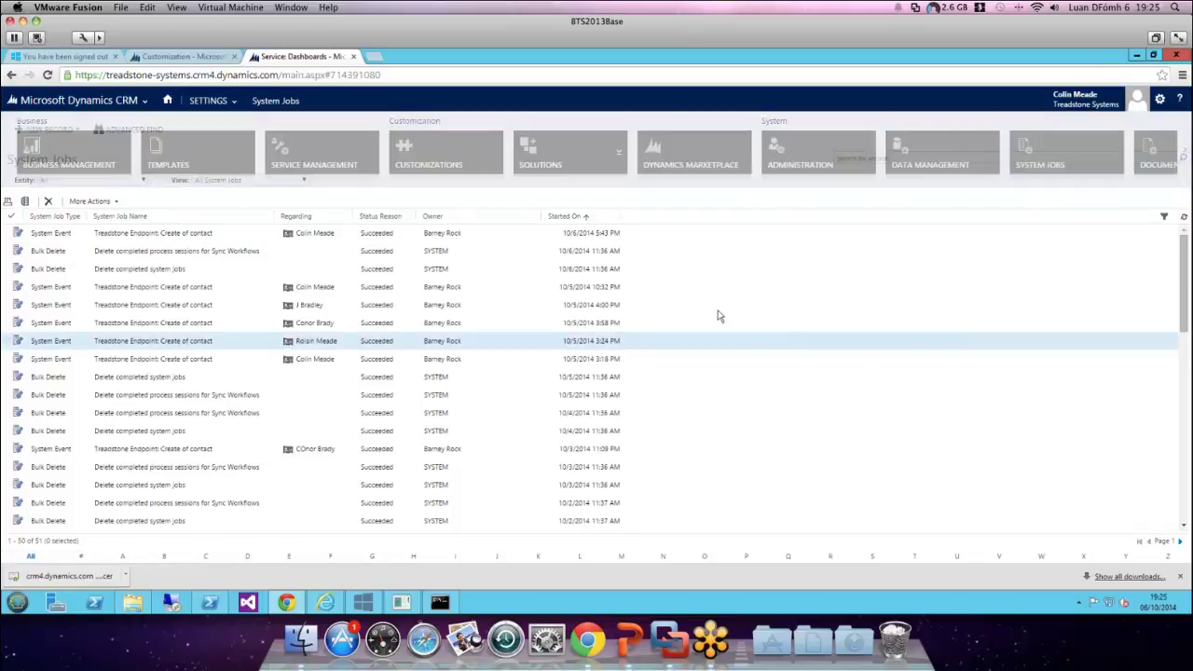
left_click(47, 76)
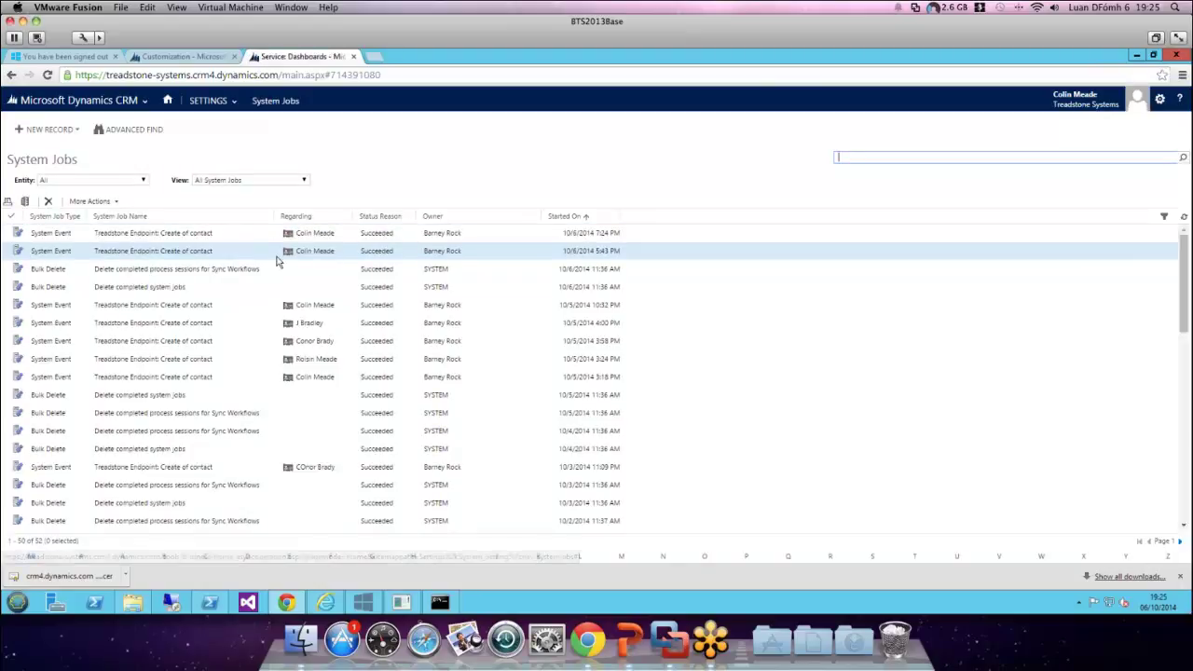
Open the newest "Treadstone Endpoint: Create of contact" system job, examine its details and close it.
left_click(193, 235)
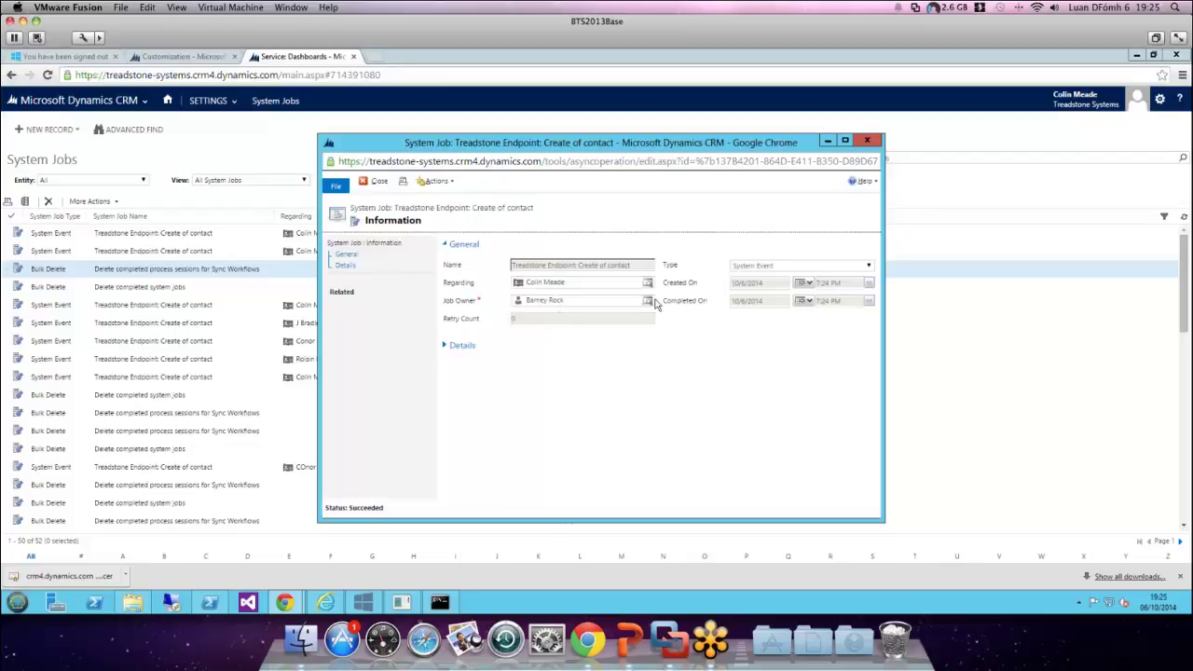
left_click(445, 347)
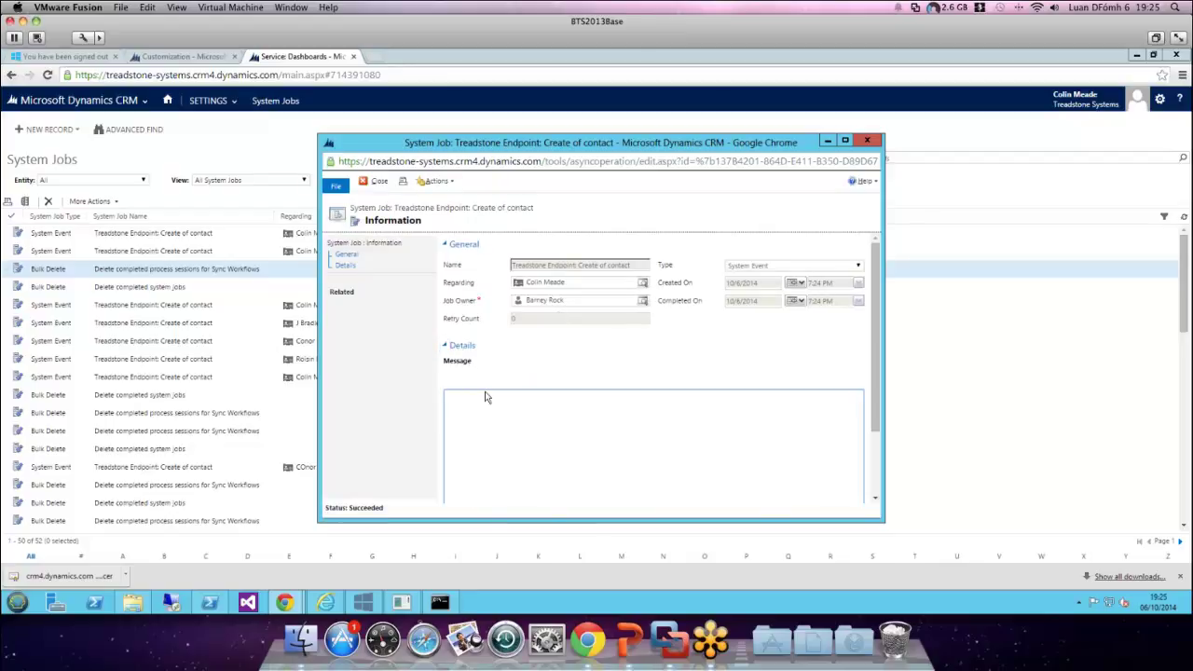
left_click(873, 144)
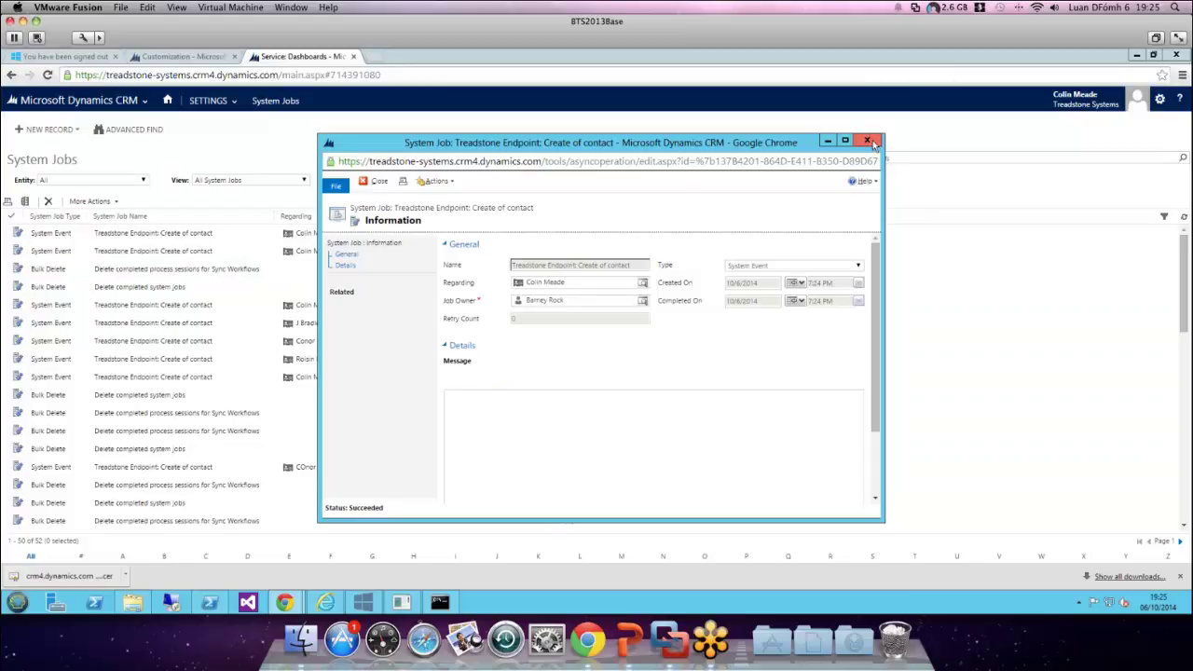
Switch to Service Bus Explorer and refresh the crmdemo queue information.
left_click(362, 604)
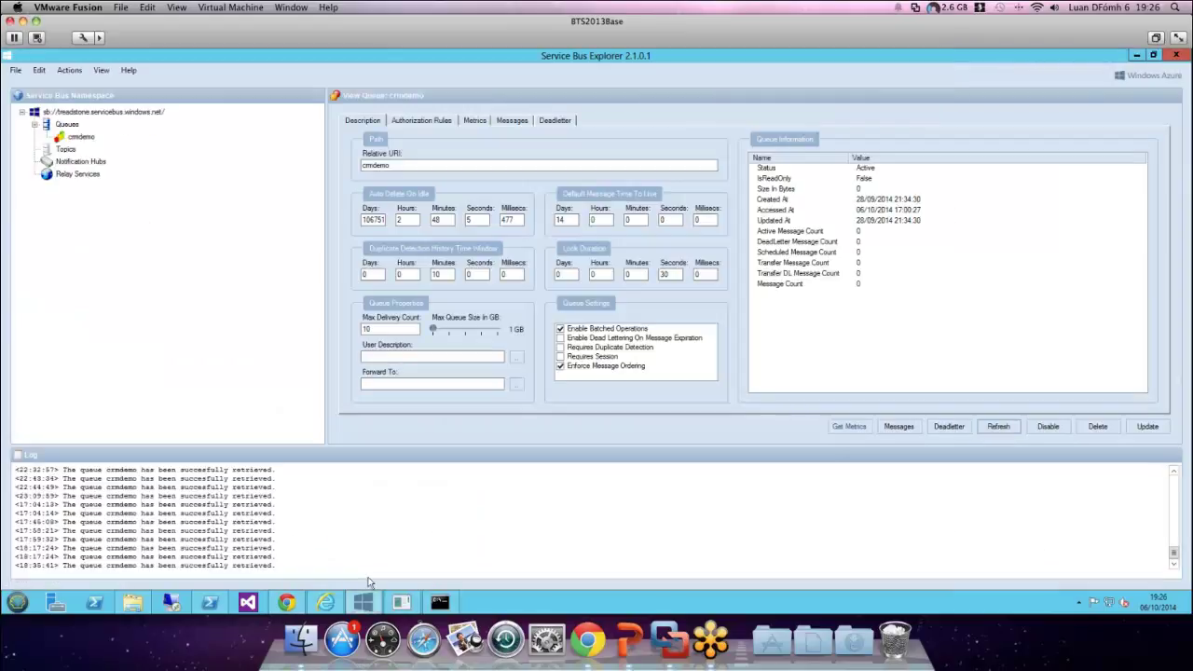
left_click(986, 430)
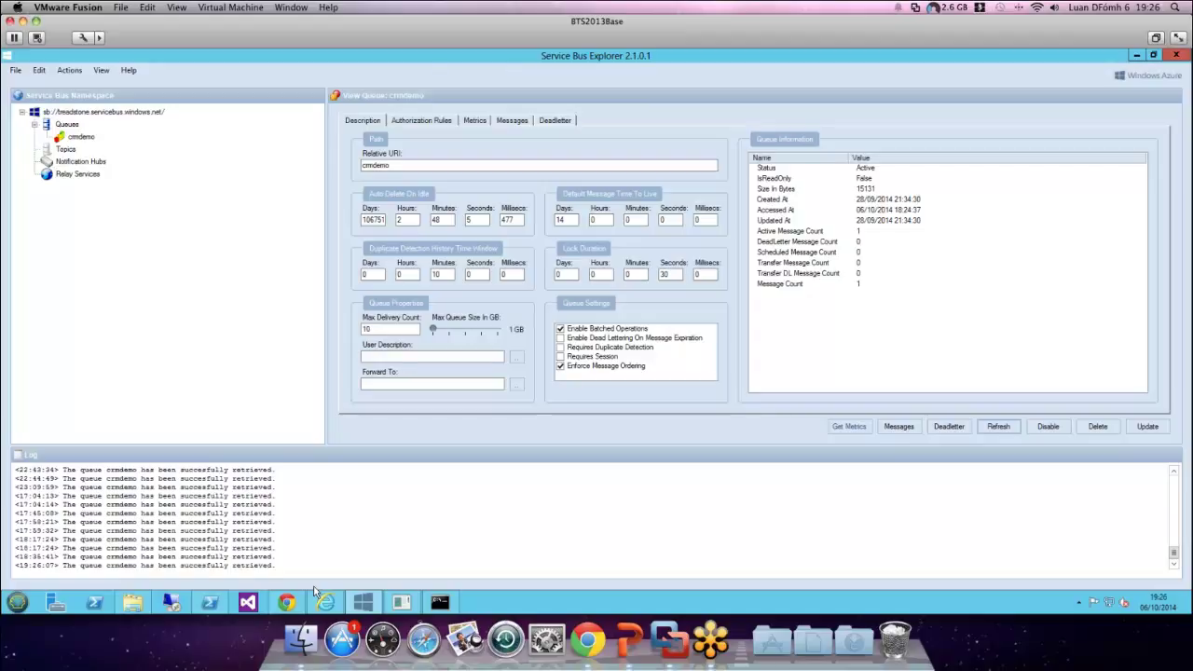
Switch to PowerPoint and try to present the slide show from the AppFx.ServiceBus Framework slide.
left_click(627, 641)
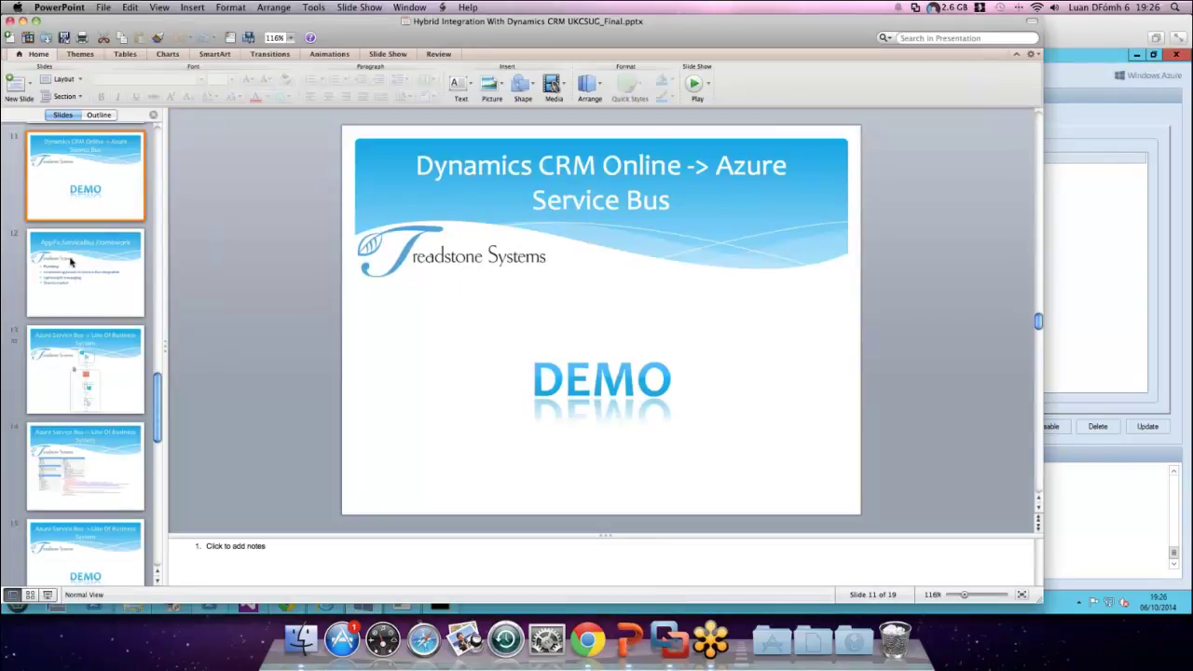
left_click(71, 262)
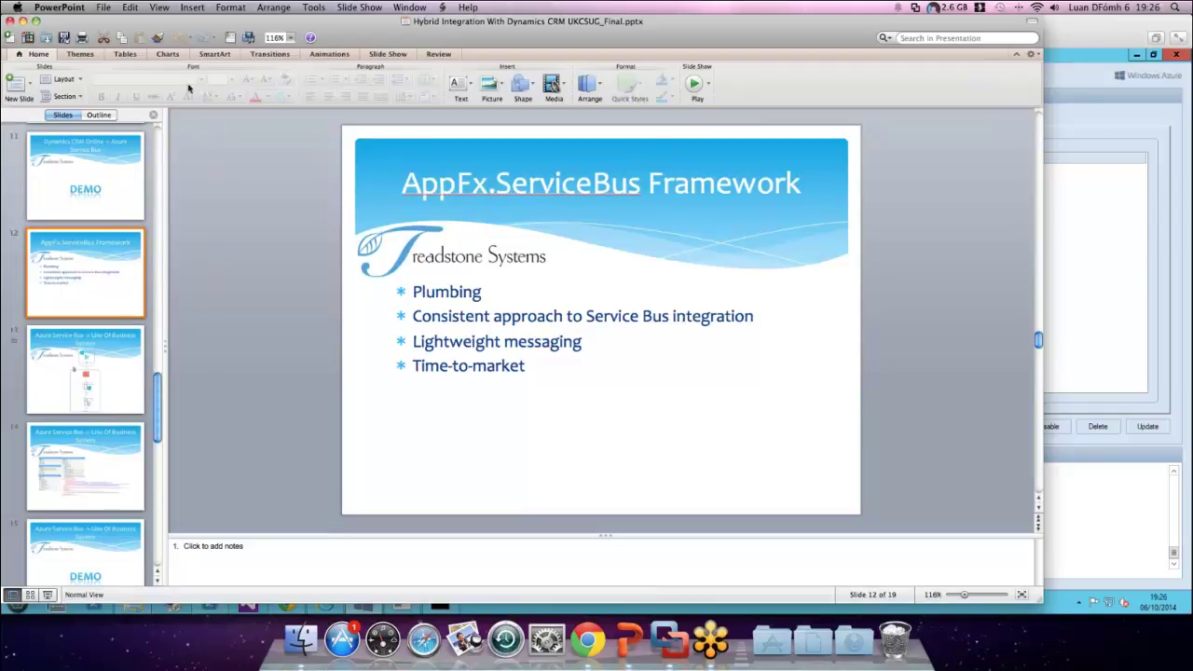
key("super+shift+Return")
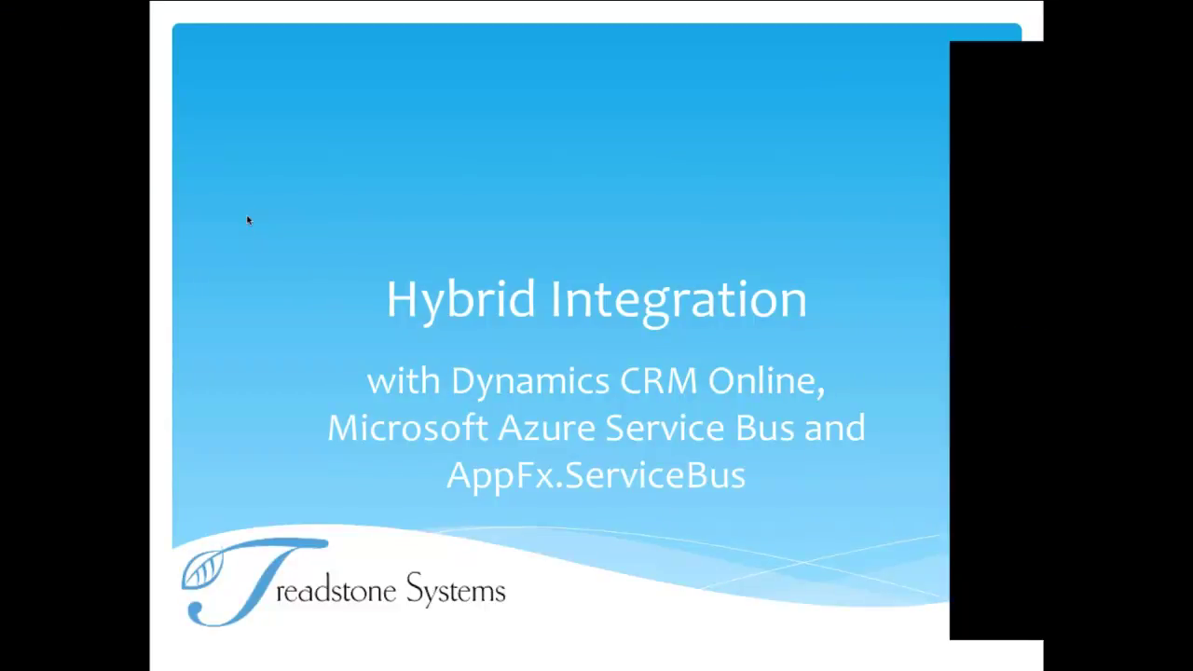
key("Escape")
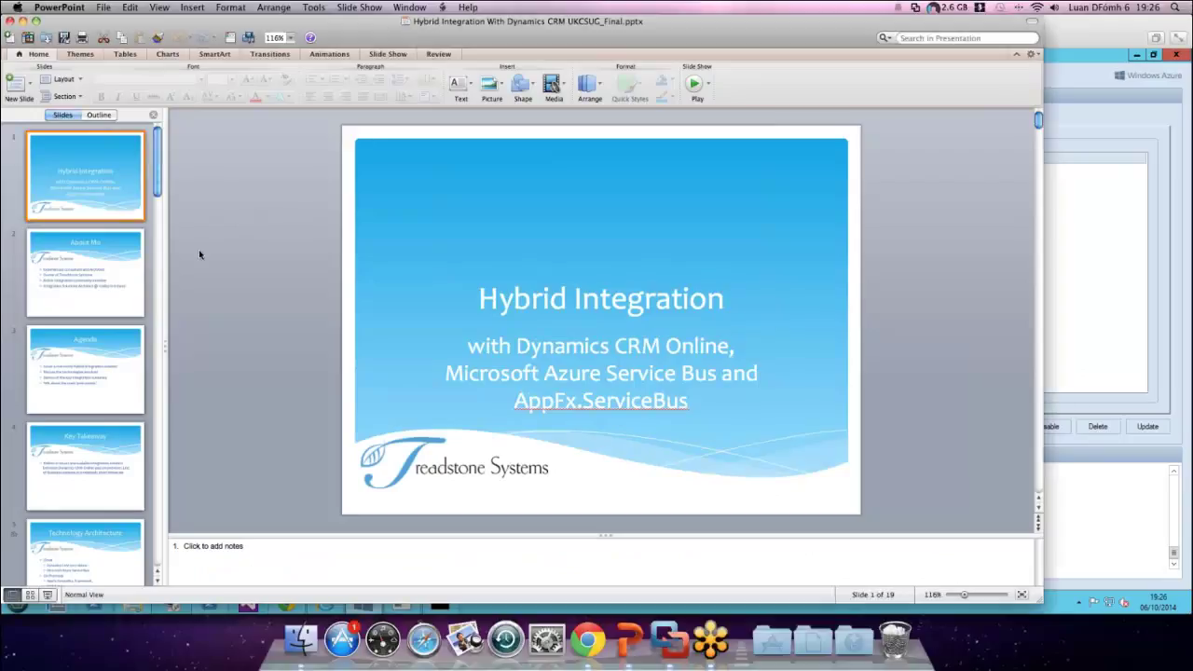
Select slide 11, the "Dynamics CRM Online -> Azure Service Bus" demo slide, to present from it.
scroll(88, 314, "down", 10)
left_click(90, 201)
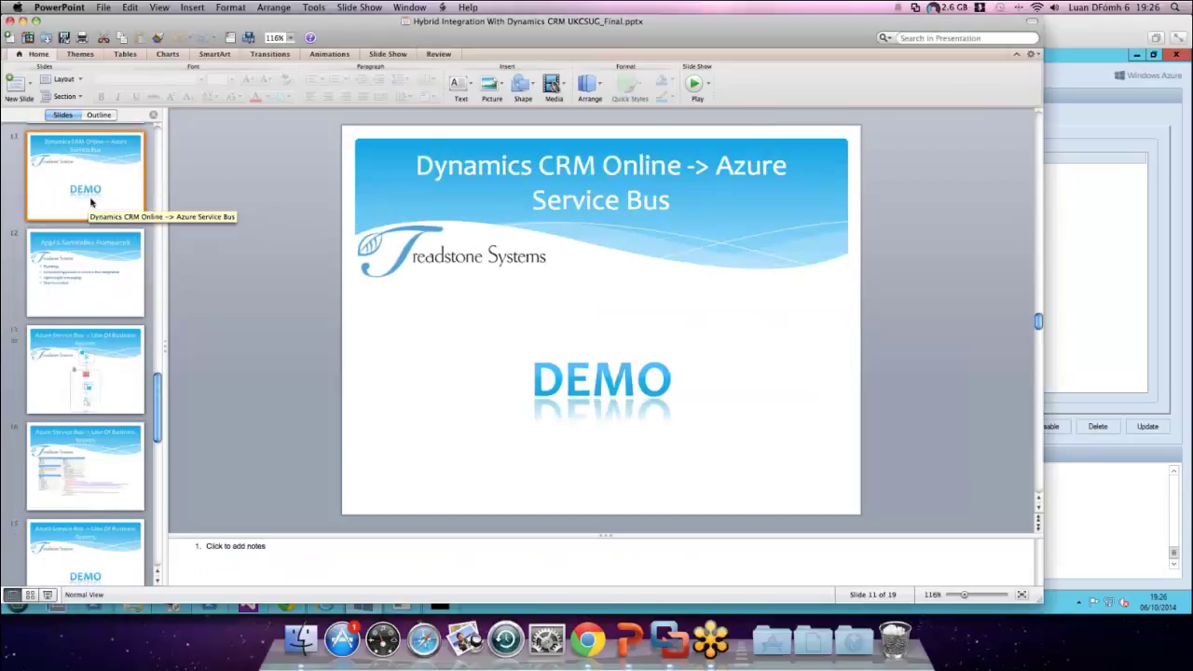
right_click(91, 199)
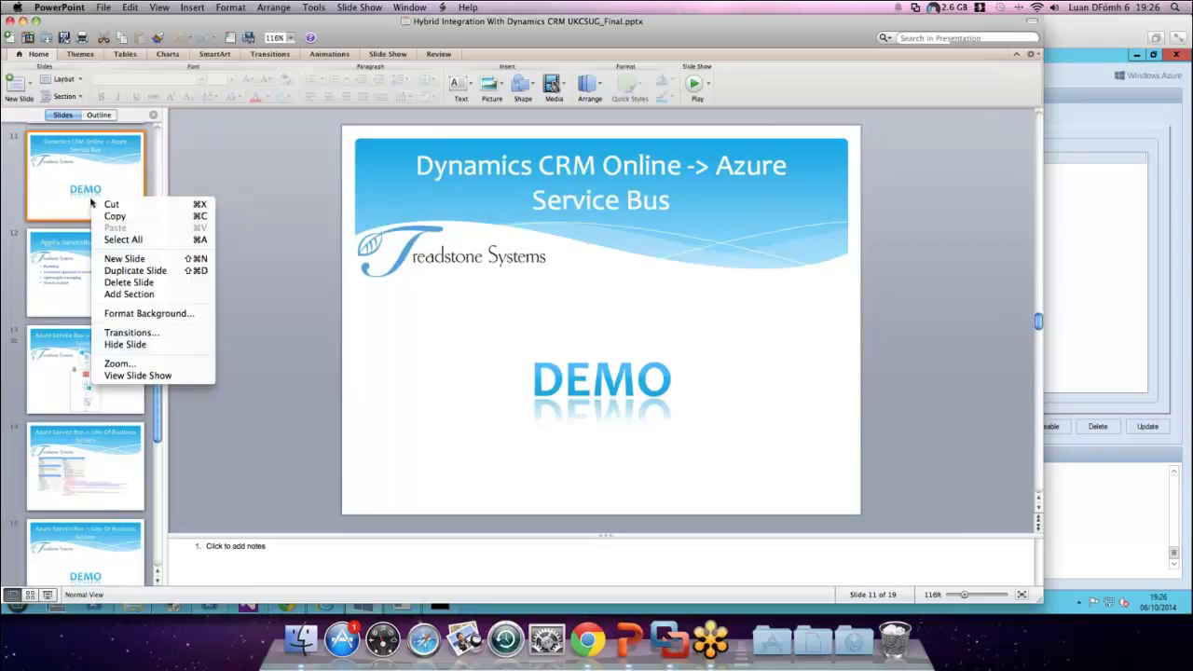
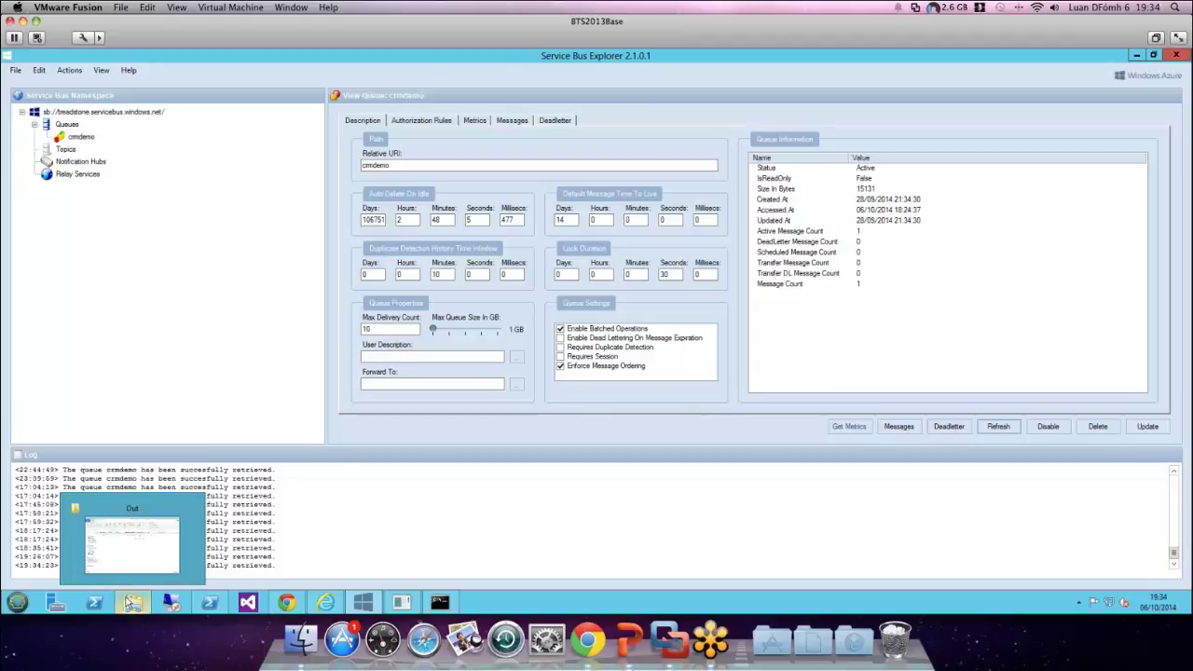
Check the contents of the SampleMessages Out folder and minimize its window.
left_click(130, 602)
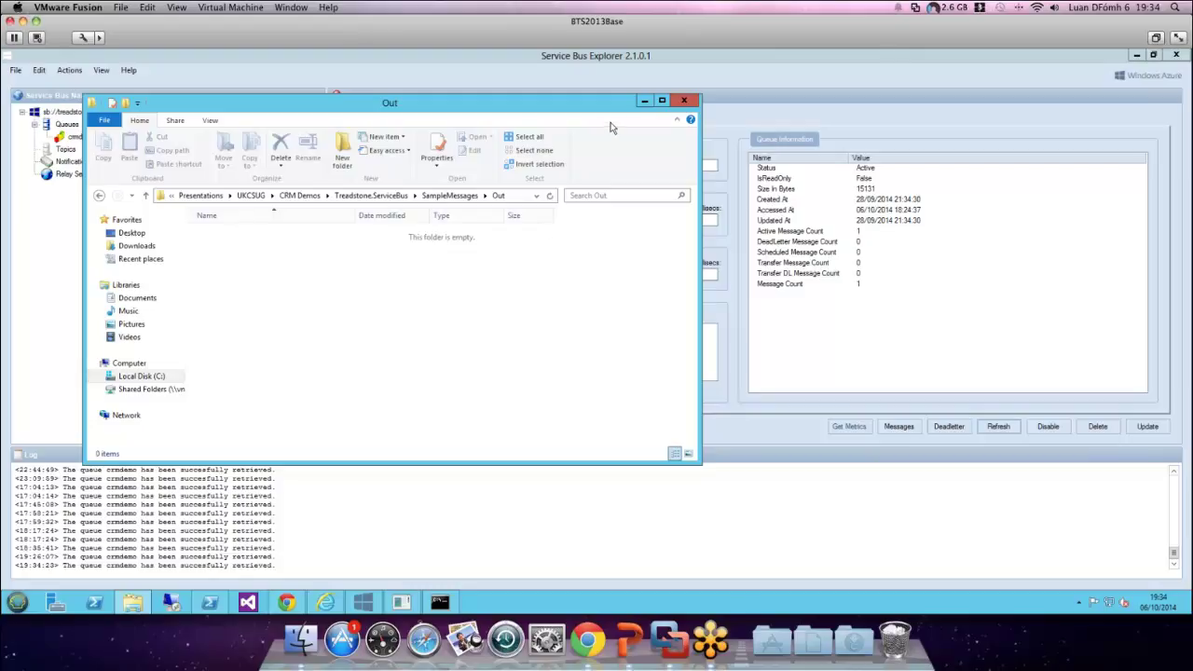
left_click(643, 102)
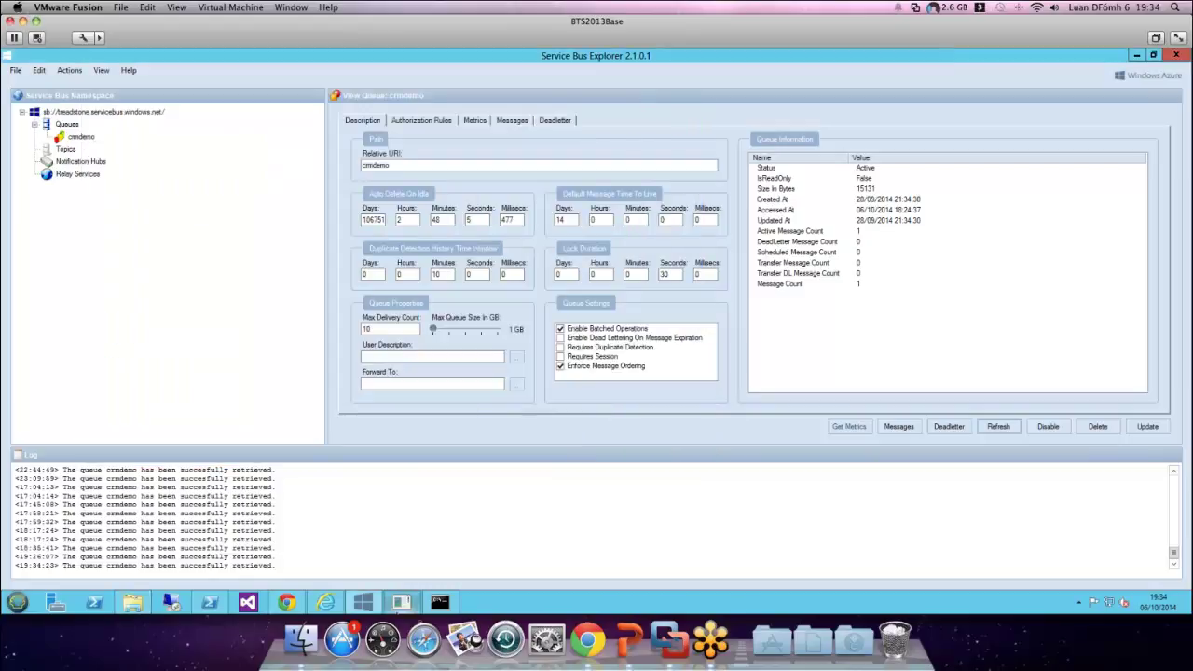
Run AppFx.ServiceBus.Hosts.Console.exe in the developer command prompt to process the queued message, and stop the host.
left_click(442, 604)
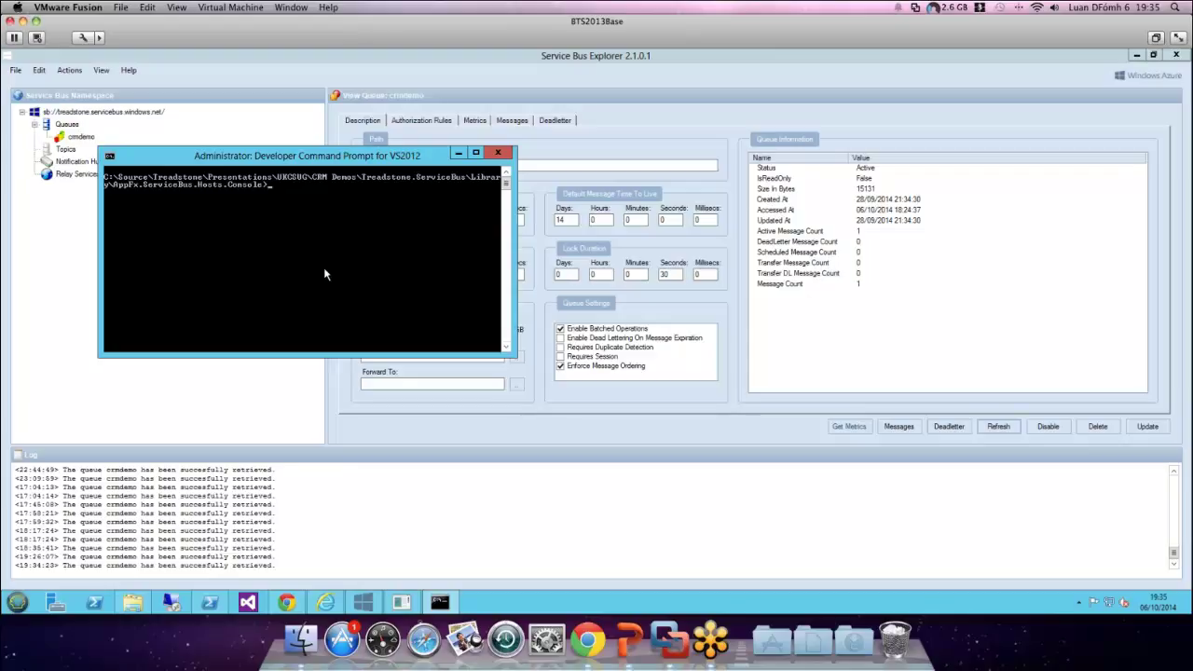
type("Ap")
key("Tab")
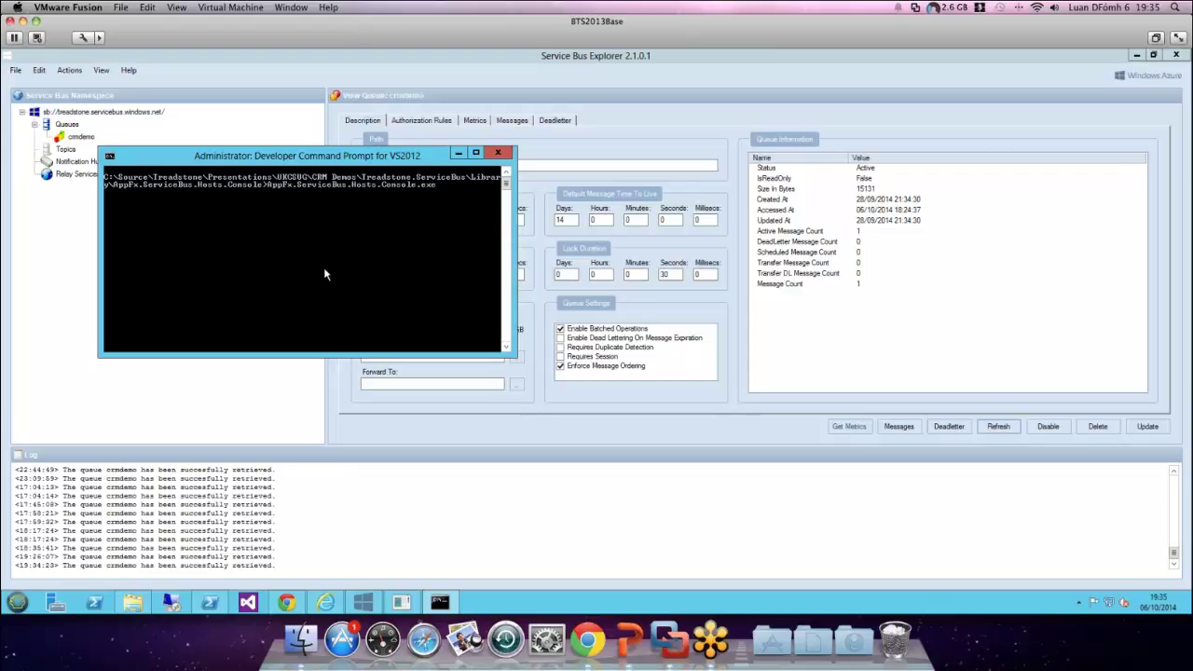
key("Return")
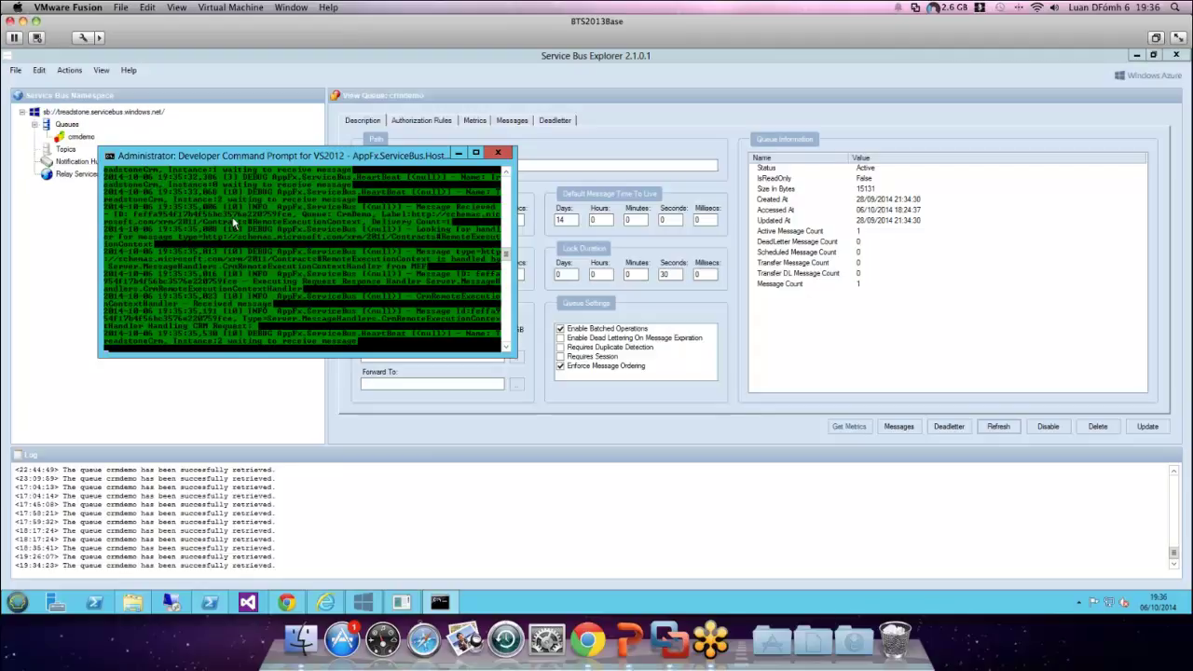
key("ctrl+c")
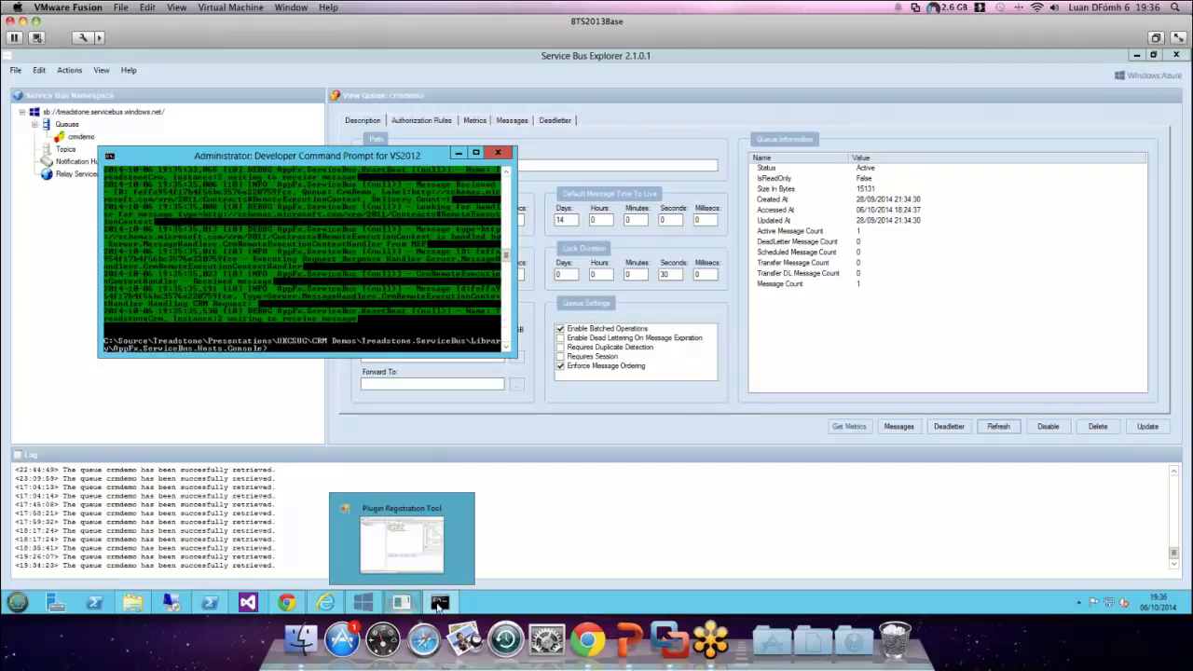
Refresh the crmdemo queue in Service Bus Explorer and bring up the Out folder to check for output.
left_click(364, 603)
left_click(986, 428)
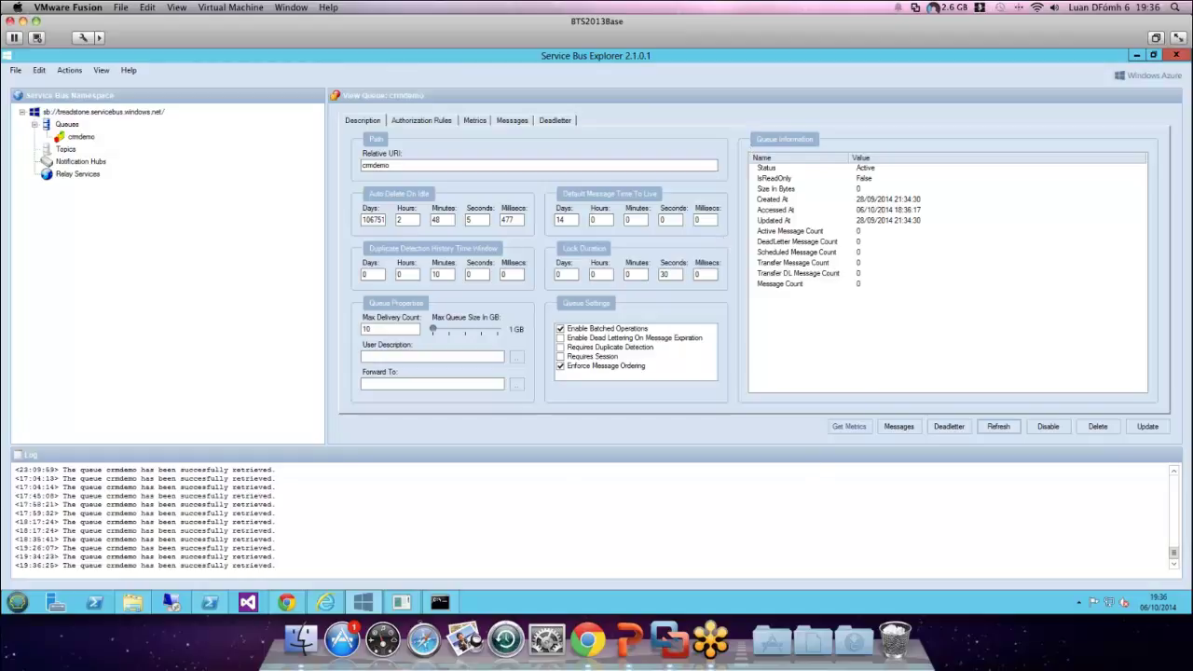
left_click(135, 603)
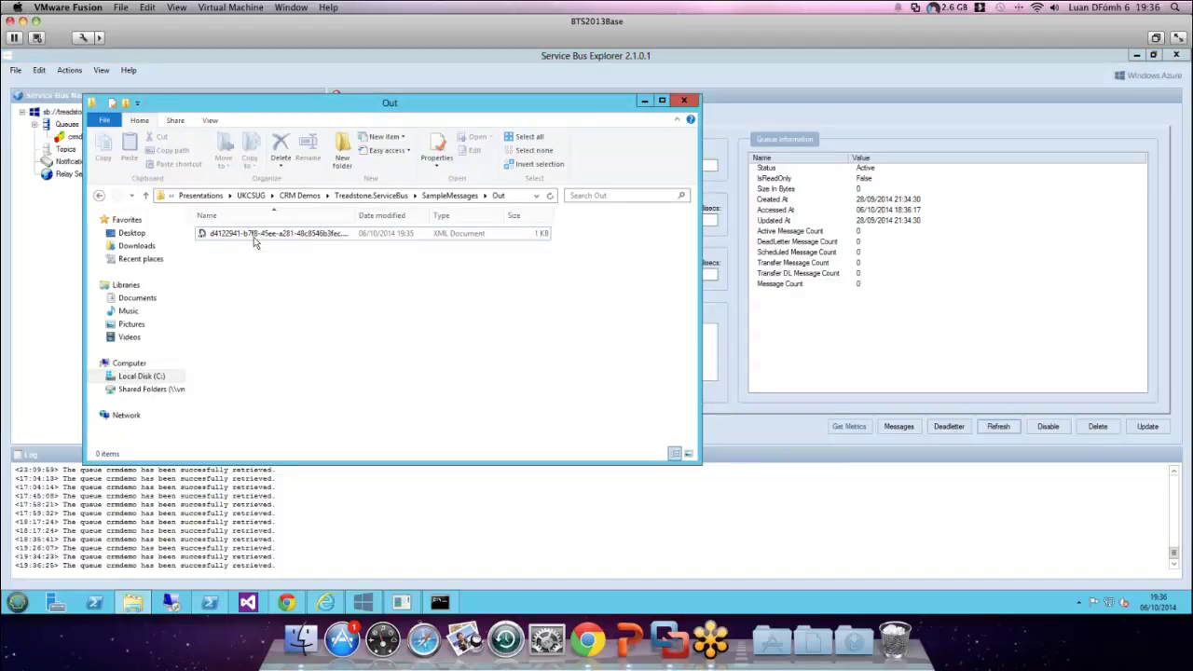
Open the XML file from the Out folder in Notepad, review its contact data, and close it.
left_click(253, 237)
right_click(253, 237)
mouse_move(400, 273)
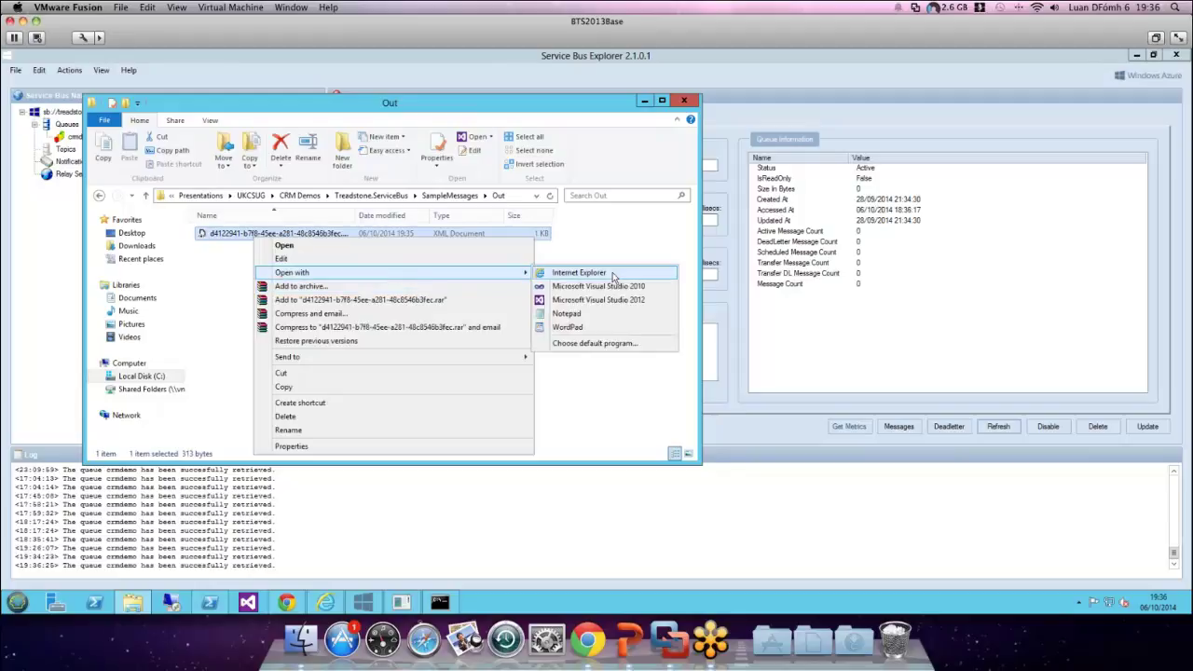
left_click(598, 318)
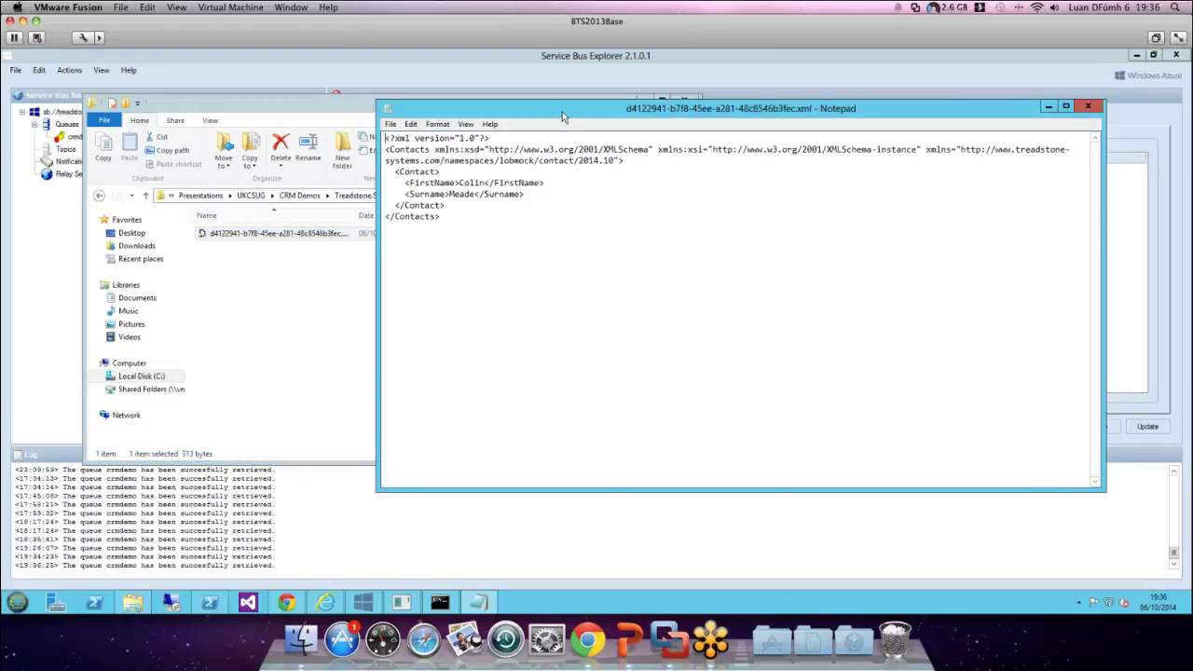
left_click_drag(562, 111, 410, 90)
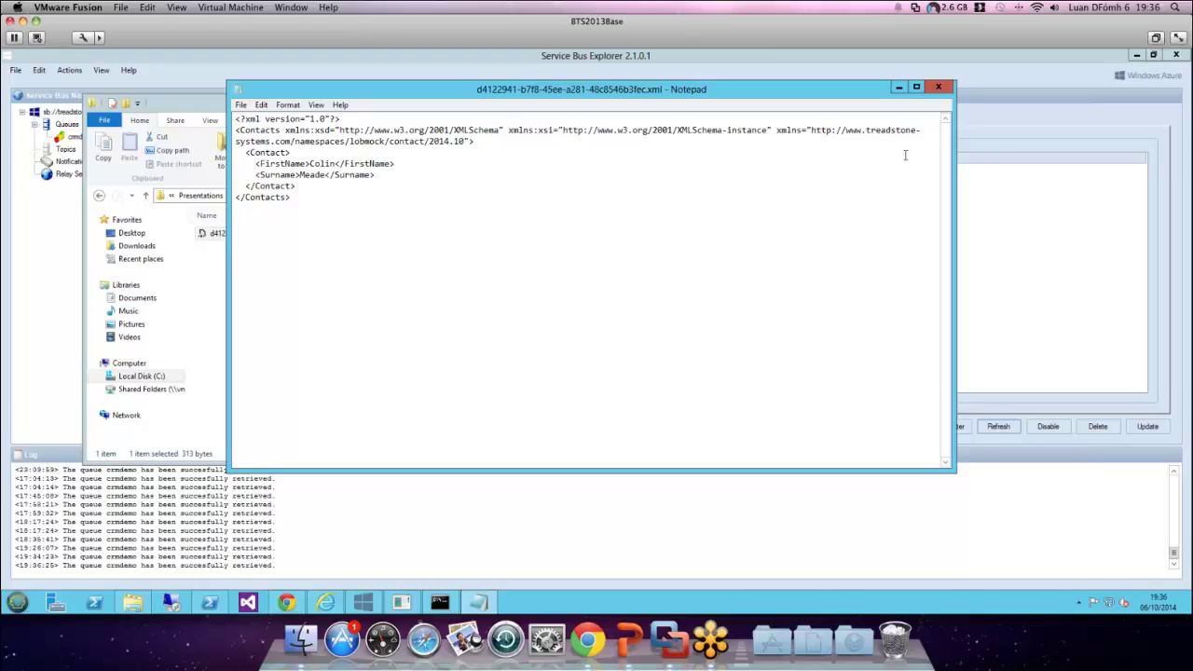
left_click(940, 88)
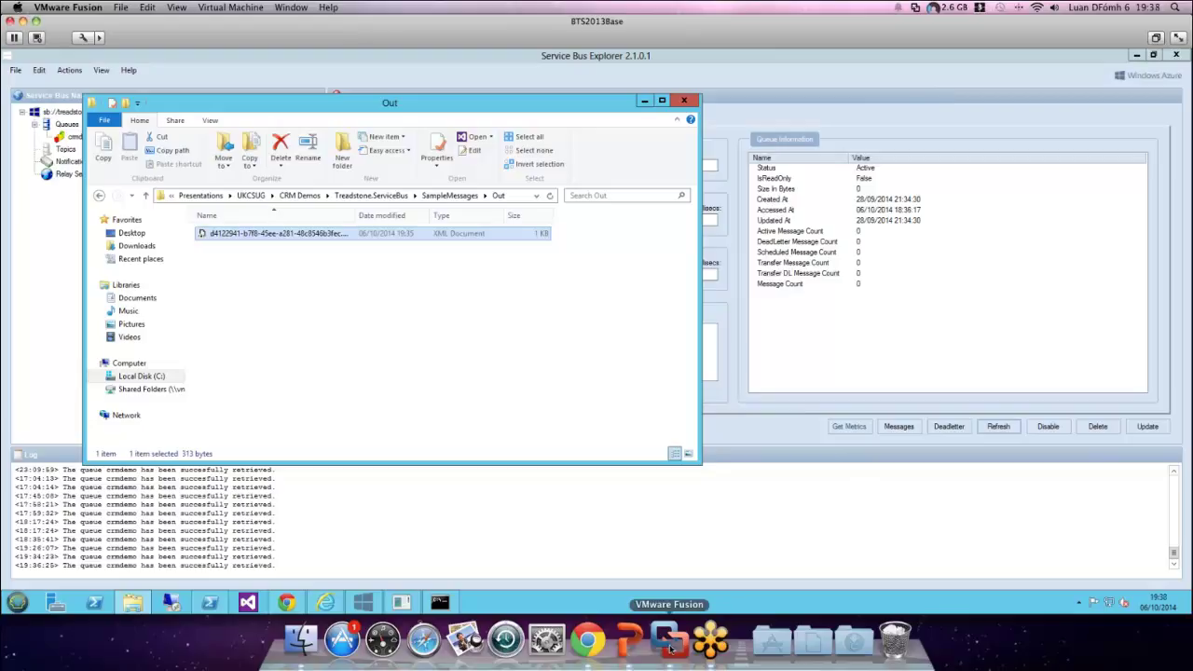
left_click(626, 641)
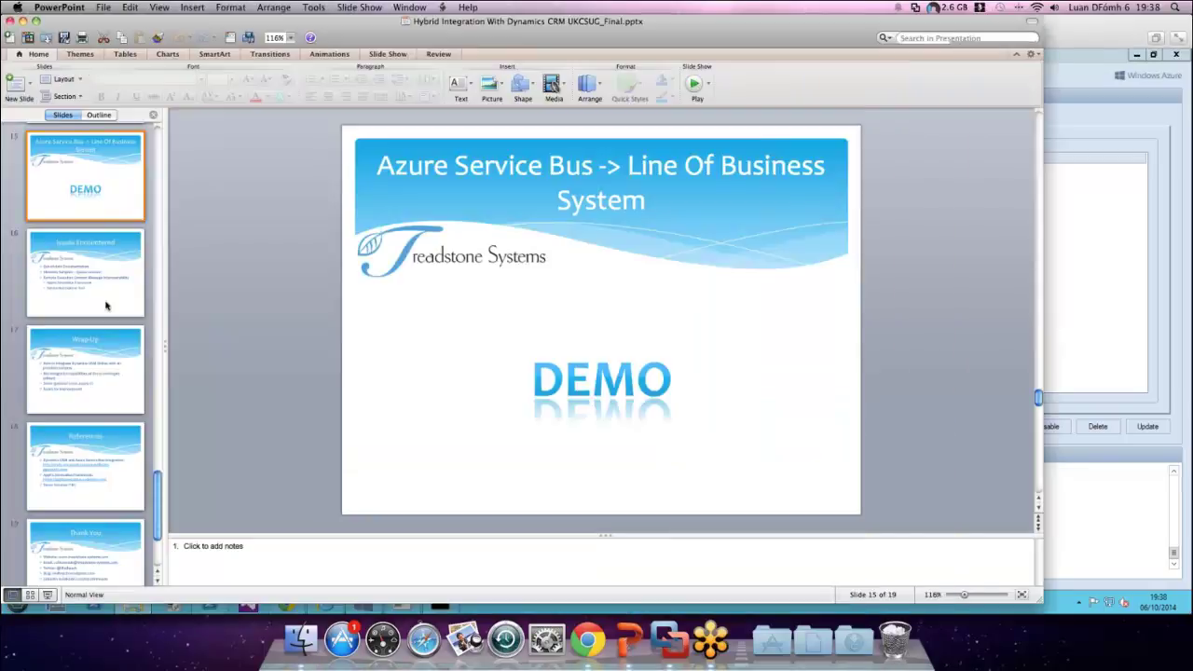
right_click(105, 305)
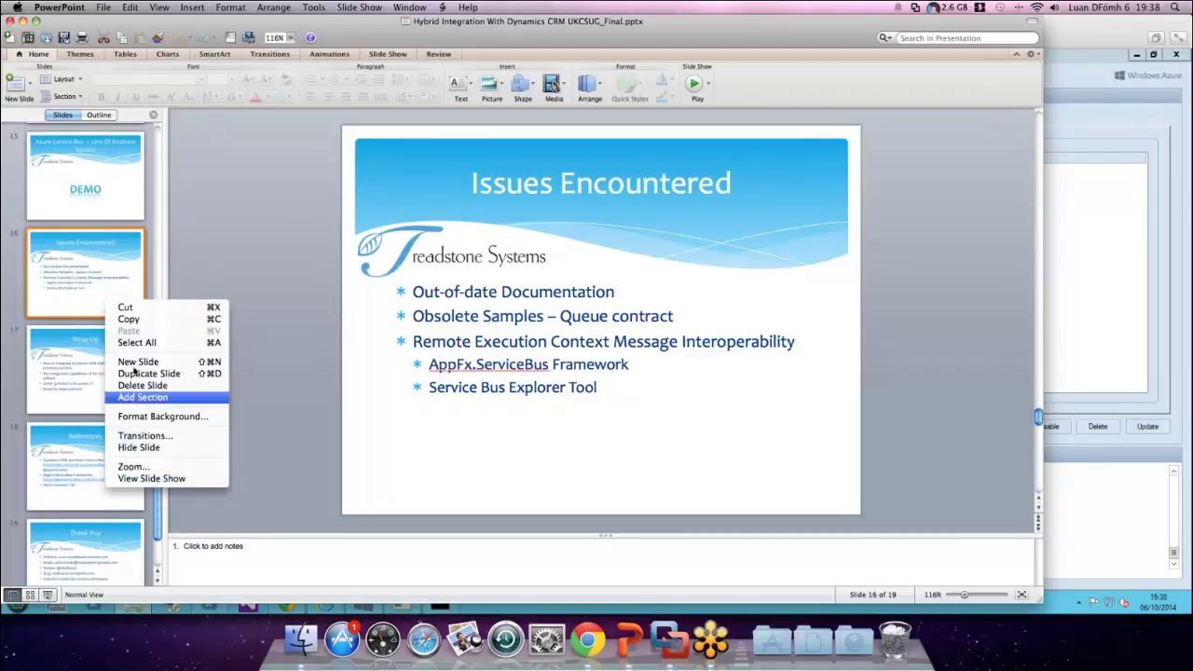
left_click(91, 203)
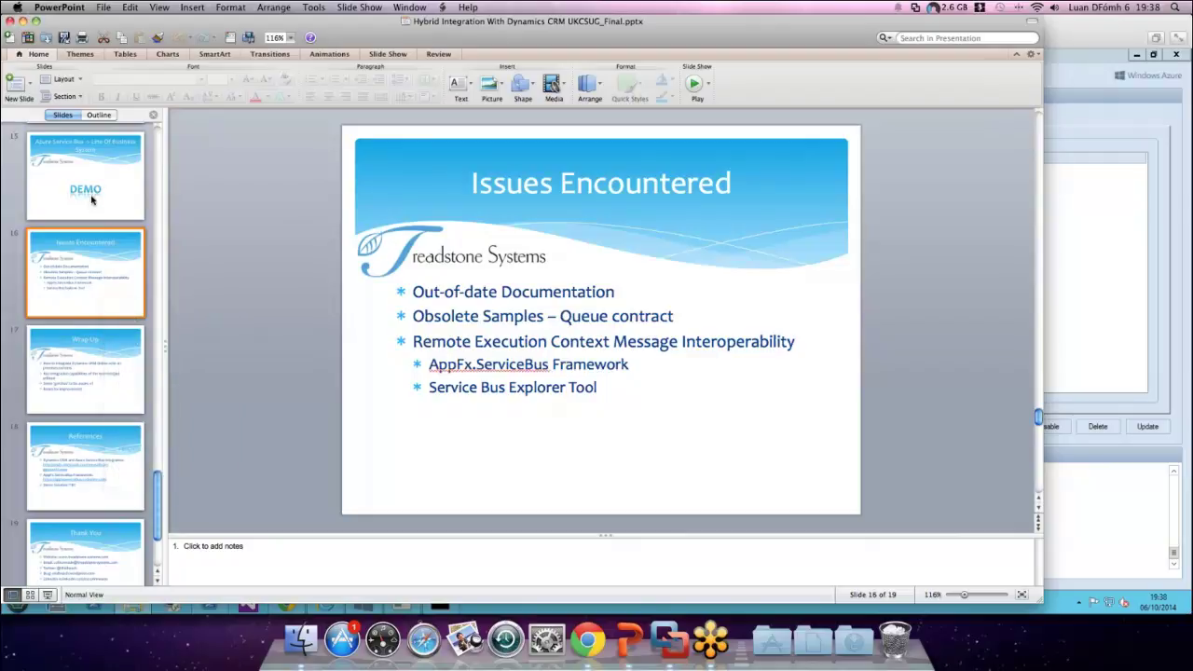
left_click(91, 199)
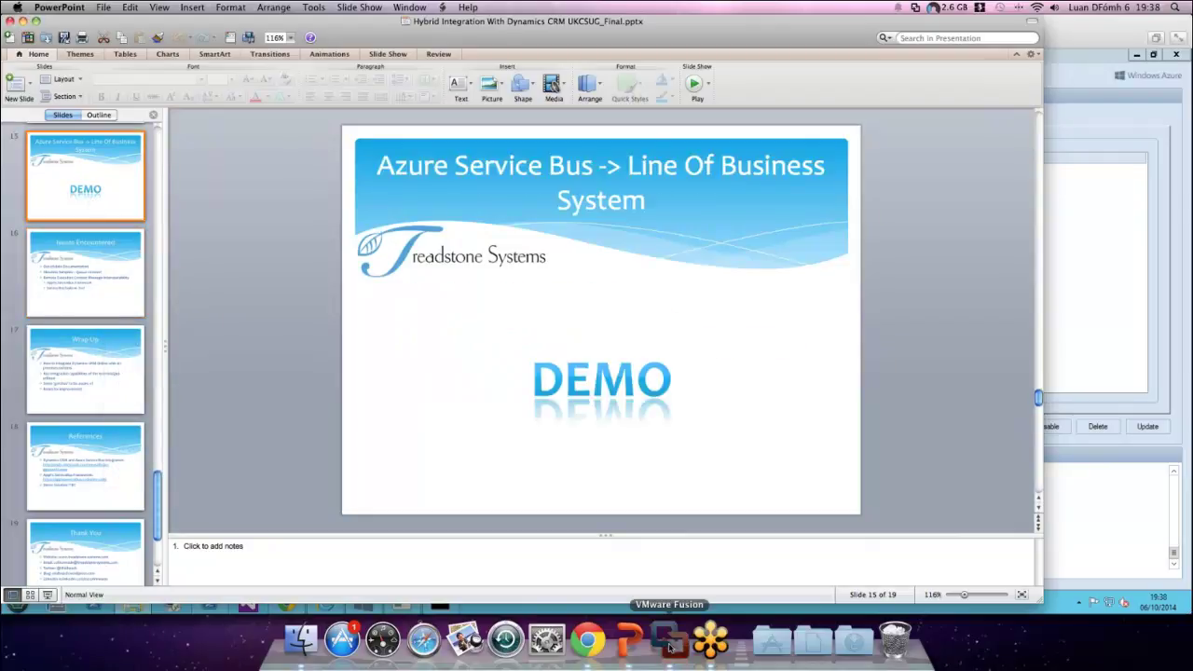
left_click(669, 647)
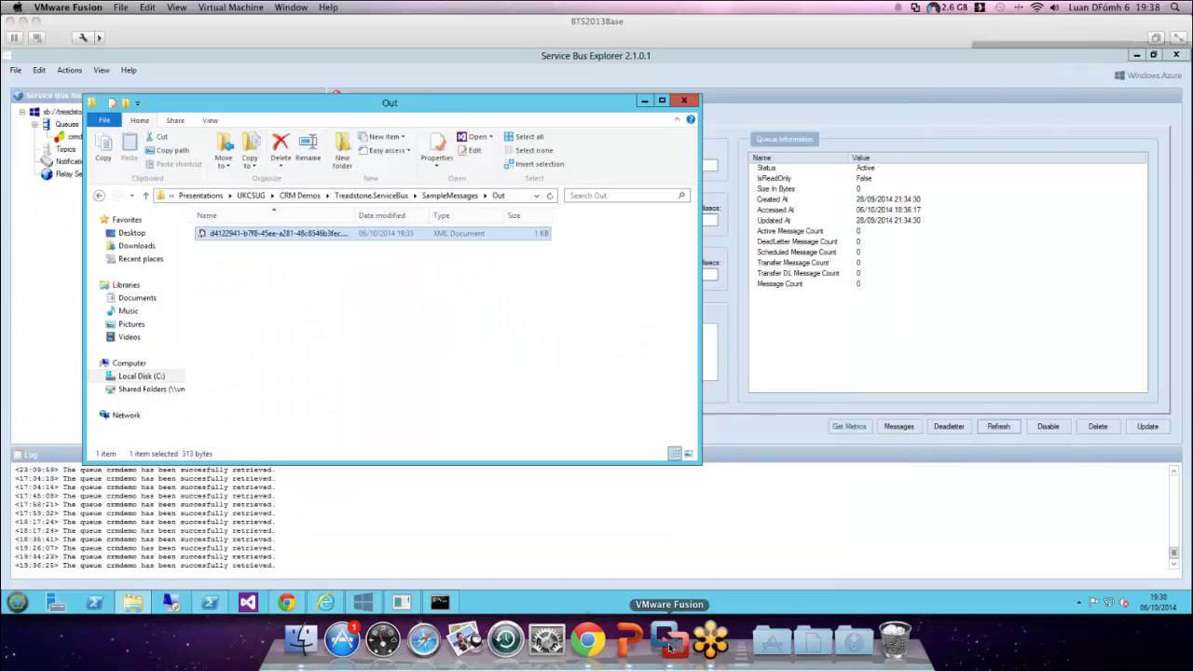
Switch to Visual Studio, open the recent Treadstone.ServiceBus solution, and expand its Library folder.
left_click(248, 603)
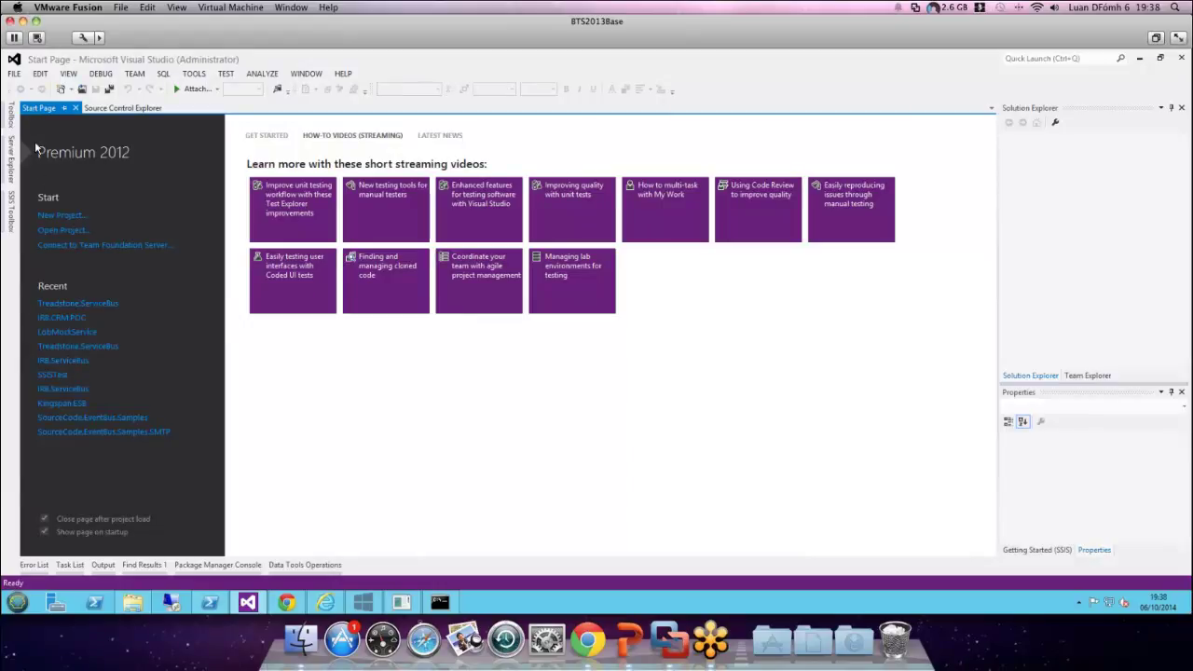
left_click(93, 303)
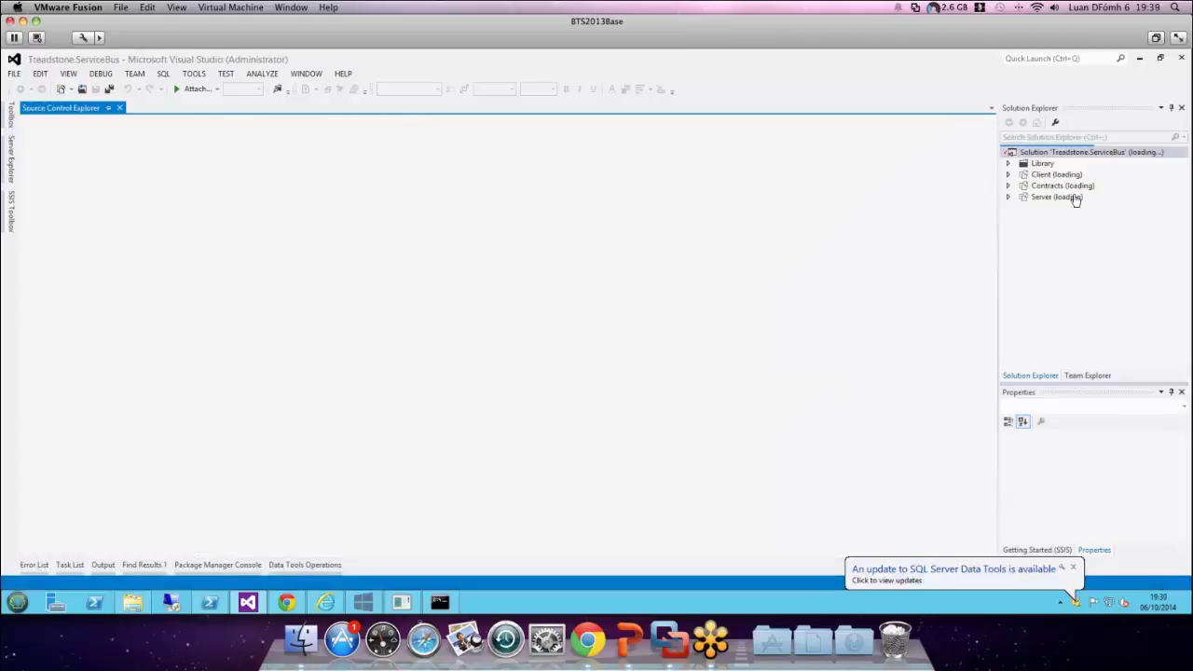
left_click(1008, 165)
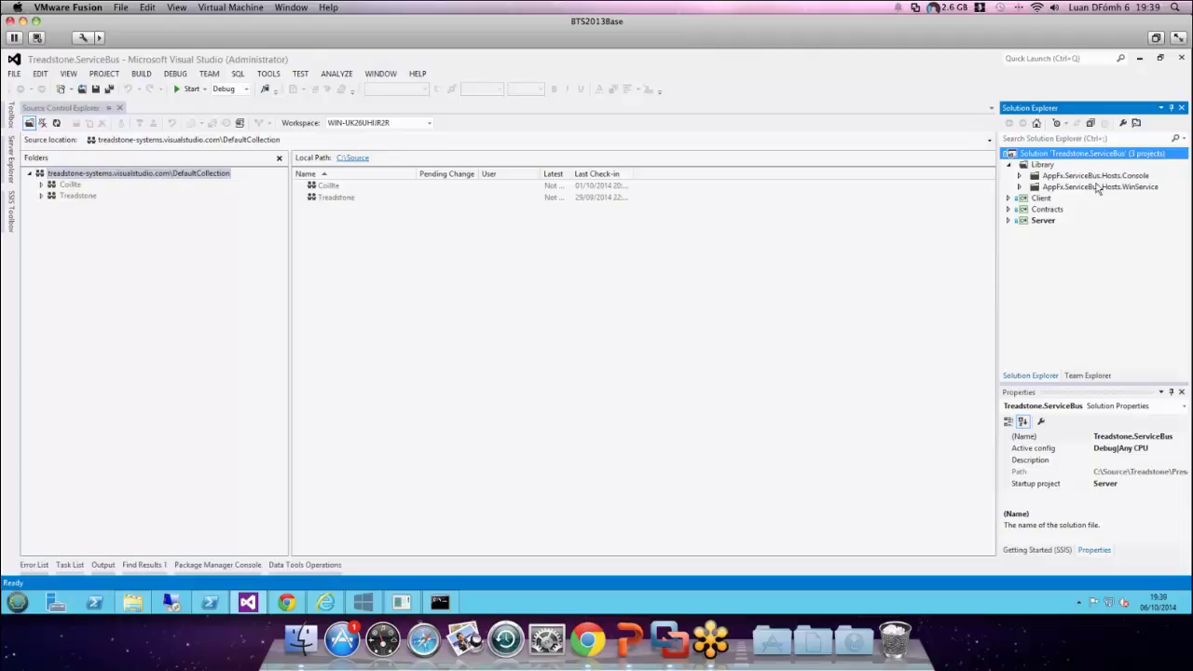
Open the Contacts.xsd schema of the Contracts project and reveal the contents of its Types folder.
left_click(1007, 210)
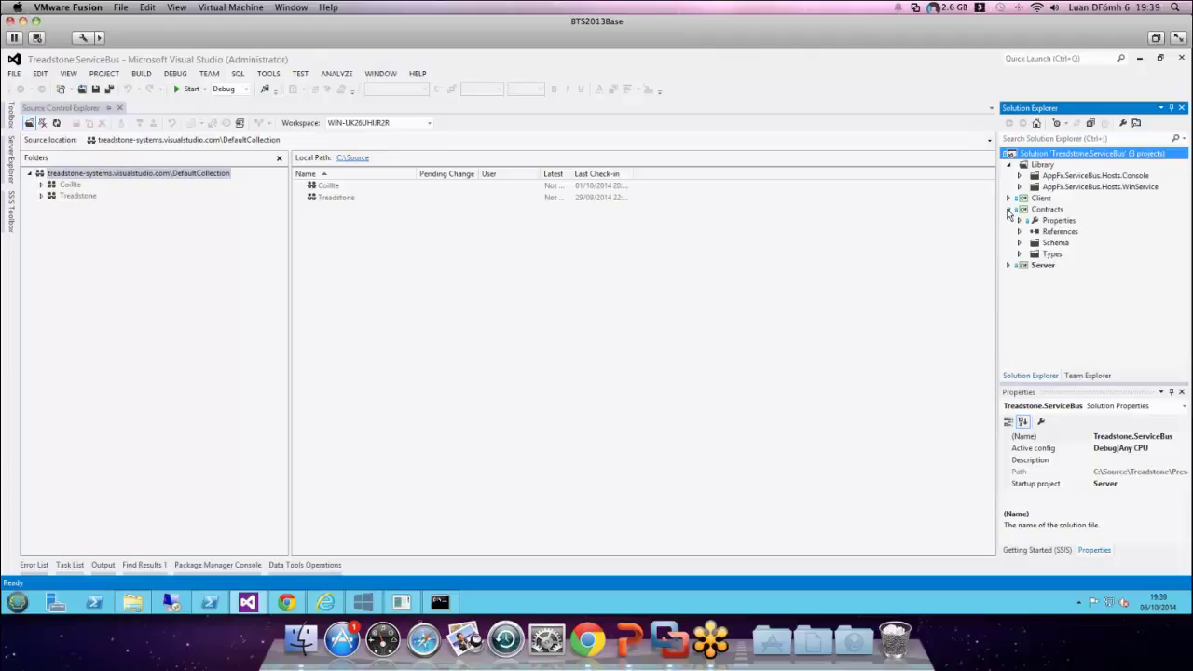
left_click(1021, 243)
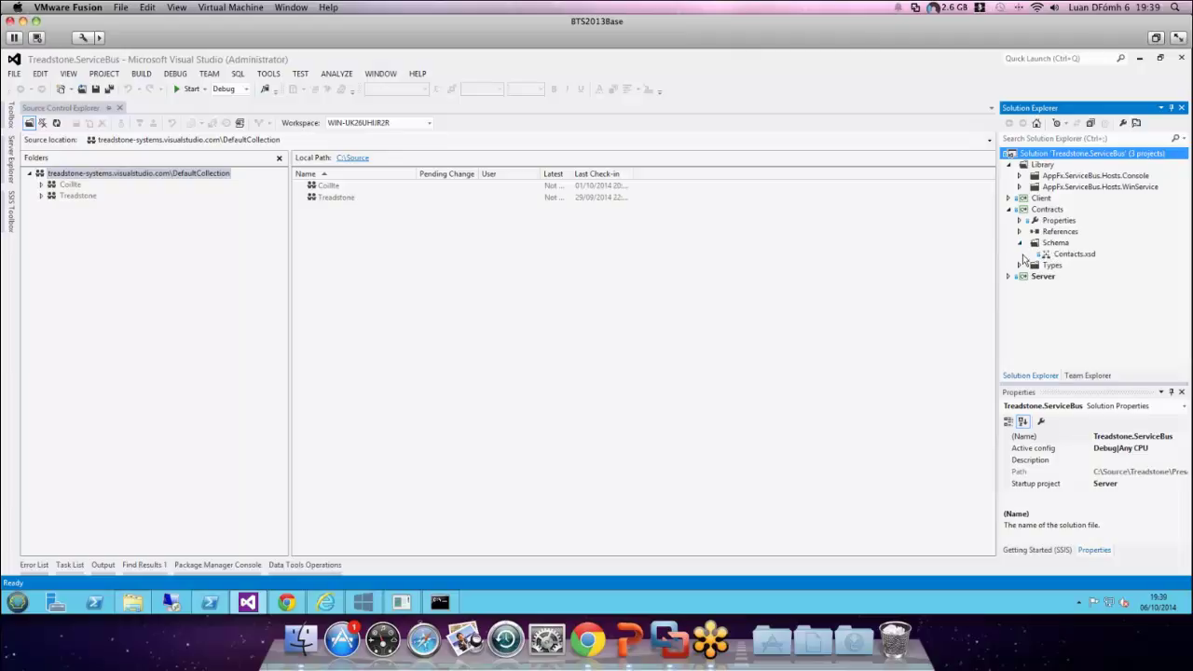
left_click(1068, 256)
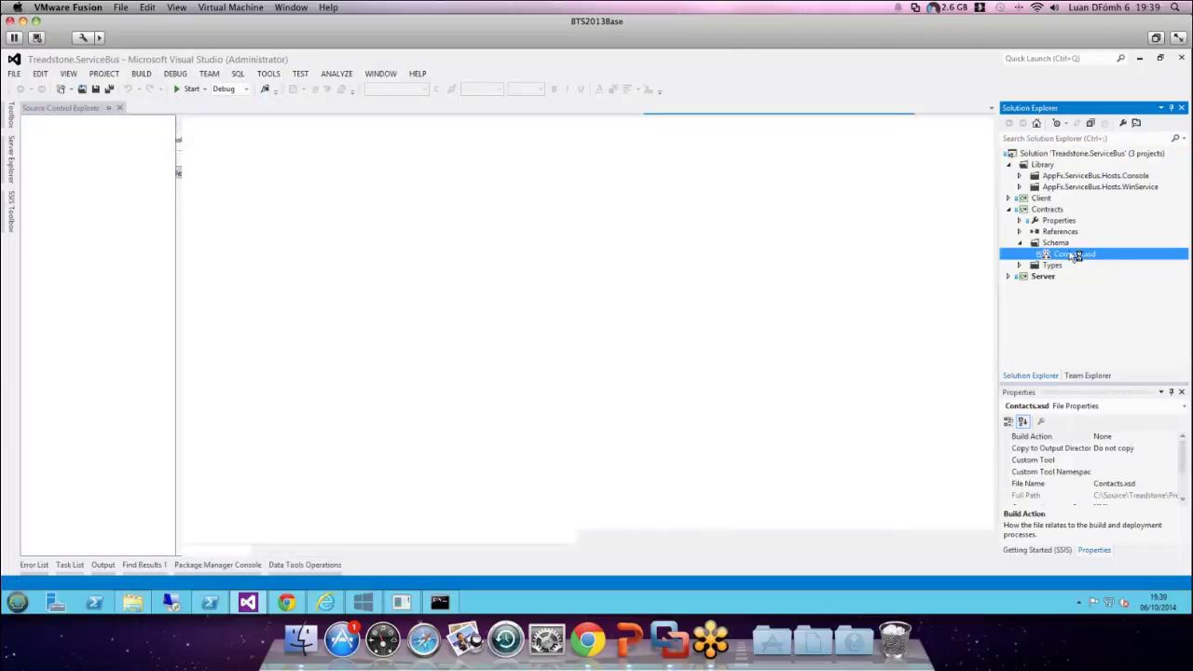
left_click(1019, 266)
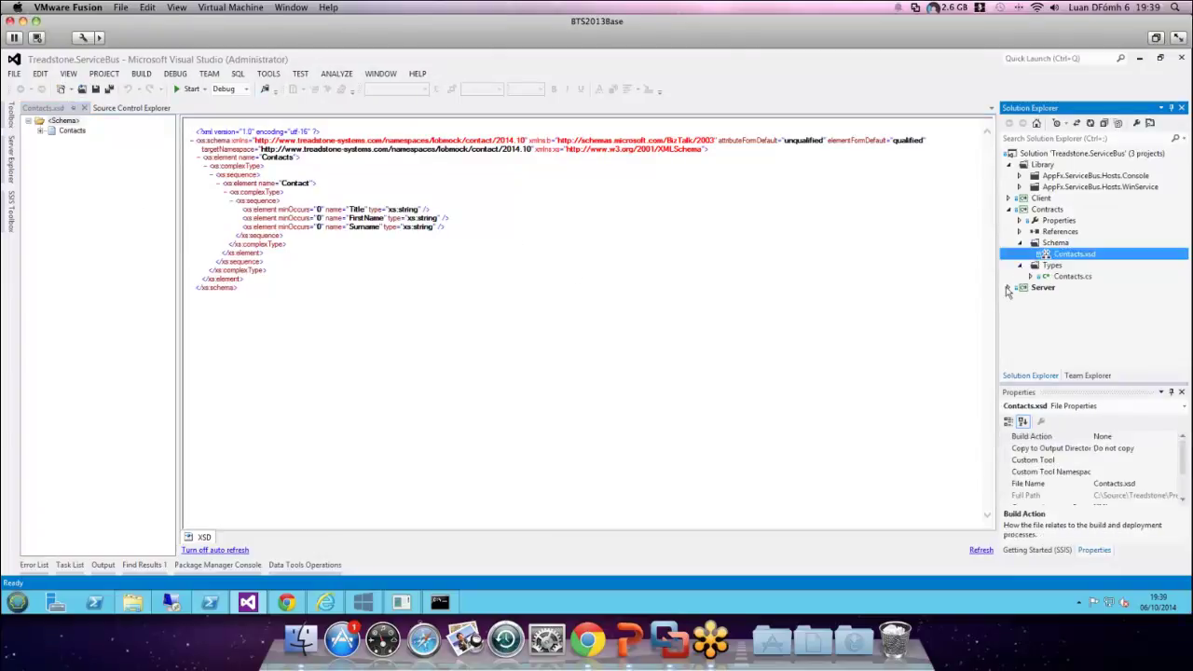
Collapse the Contracts project and open CrmRemoteExecutionContextHandler.cs from the Server project's MessageHandlers folder.
left_click(1007, 287)
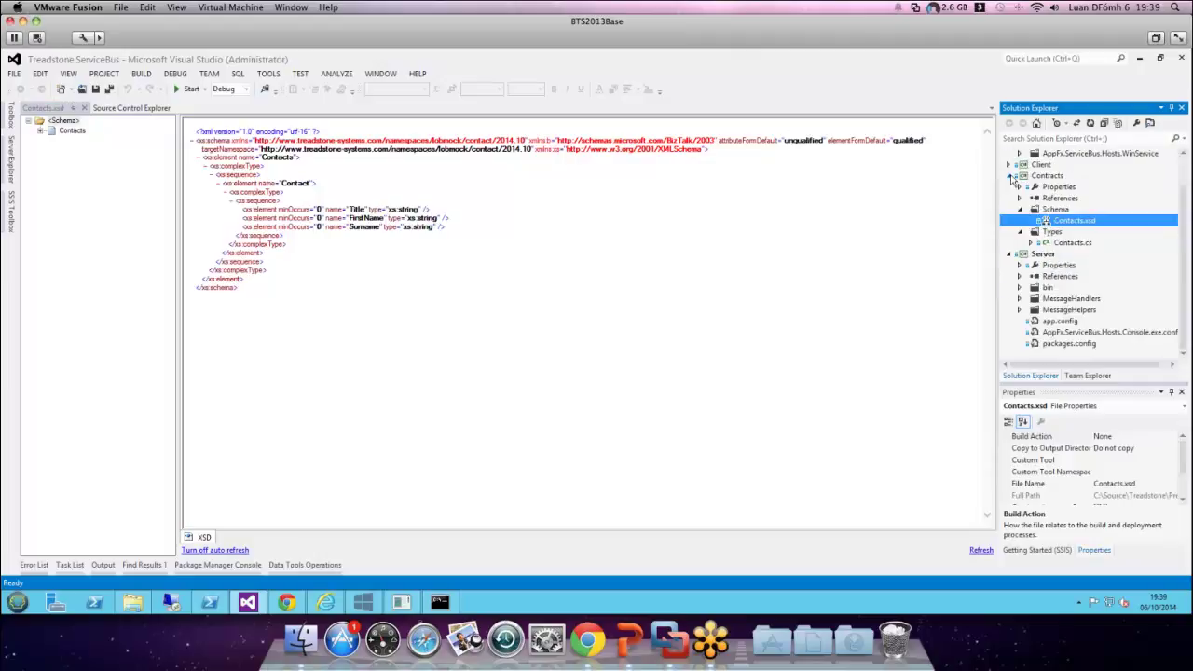
left_click(1009, 176)
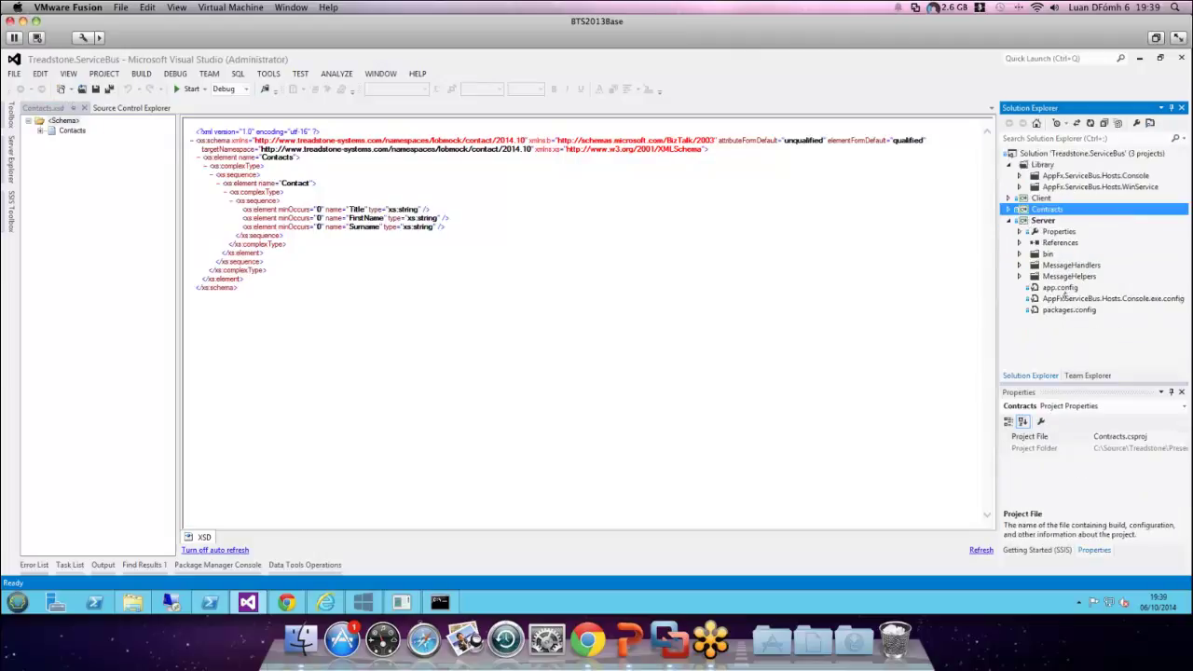
left_click(1019, 265)
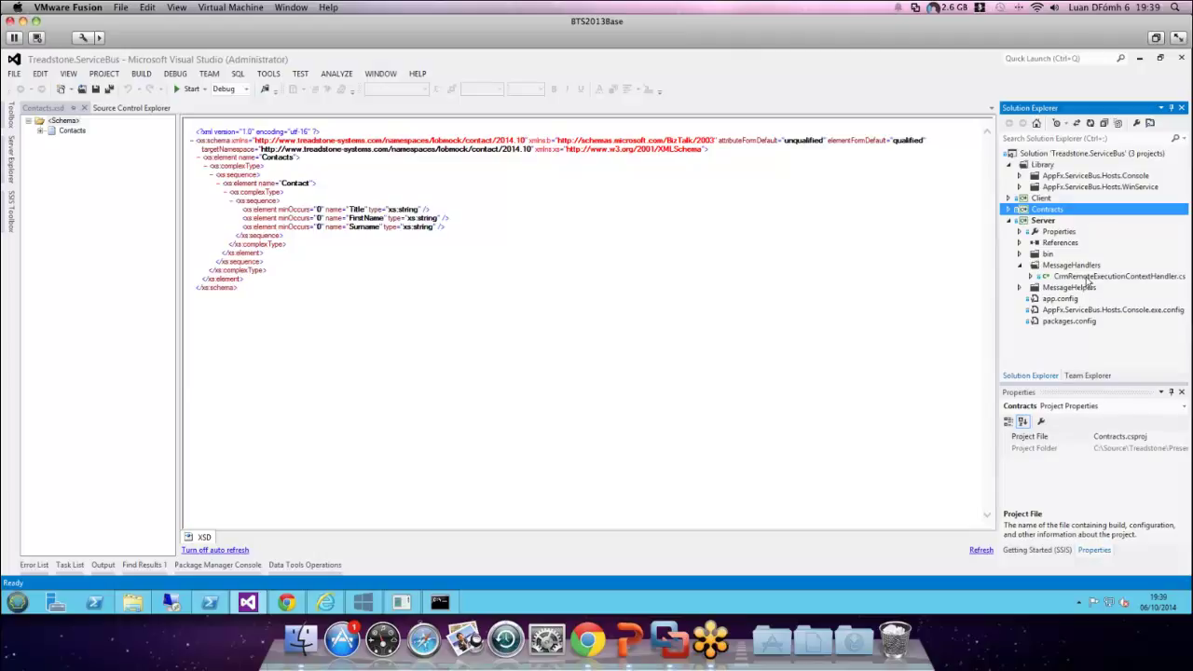
left_click(1086, 277)
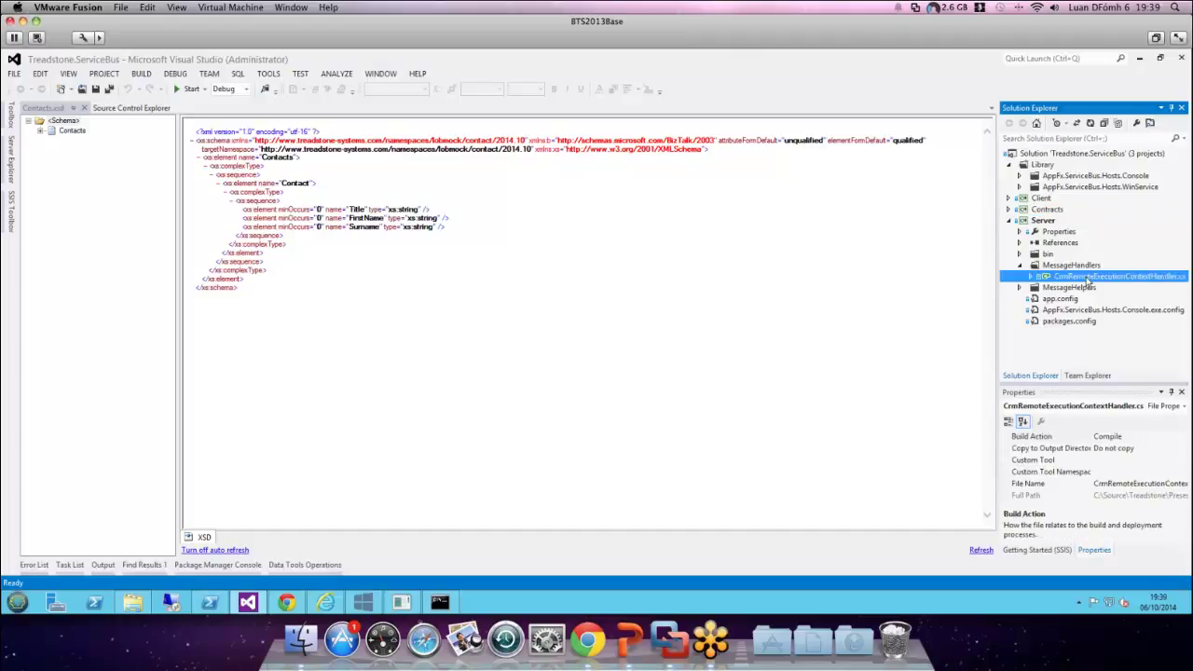